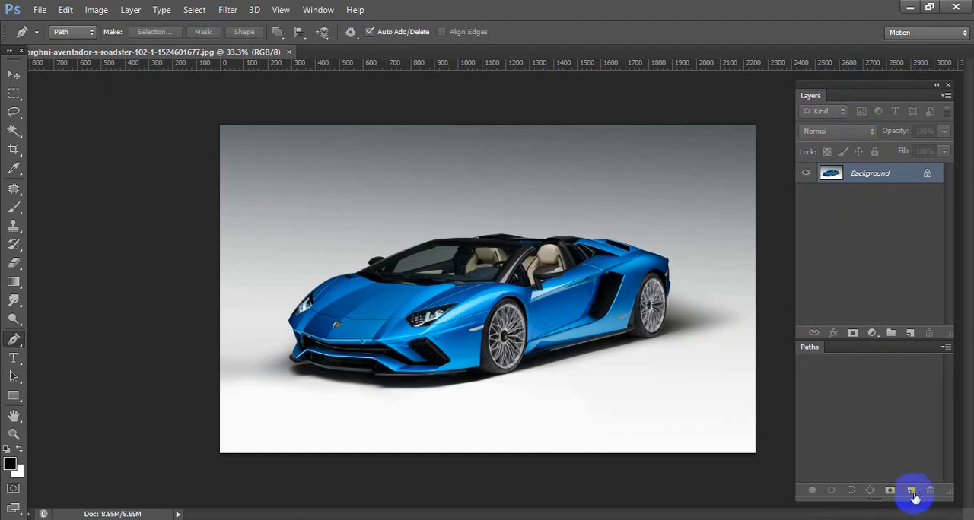
Create a new empty path and crop the car photo to 600 px by 400 px.
{"action": "left_click", "coordinate": [912, 491]}
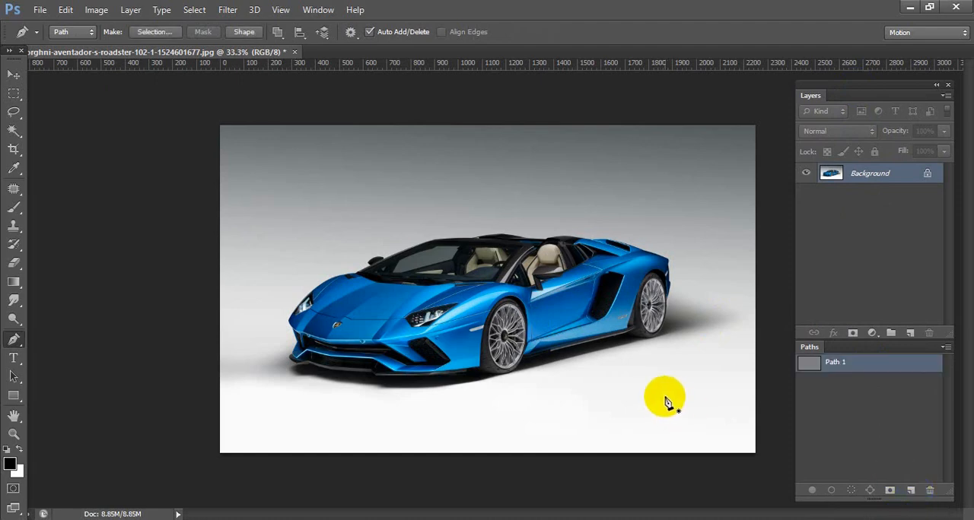
{"action": "key", "text": "c"}
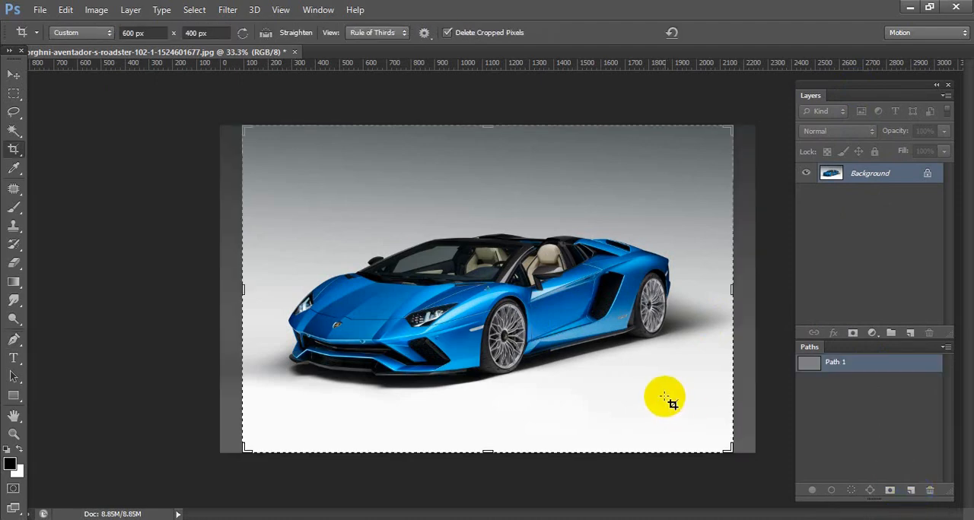
{"action": "double_click", "coordinate": [664, 396]}
Start tracing the car with the Pen tool from the rear wheel, along the side sill and around the bottom of the front tyre.
{"action": "key", "text": "p"}
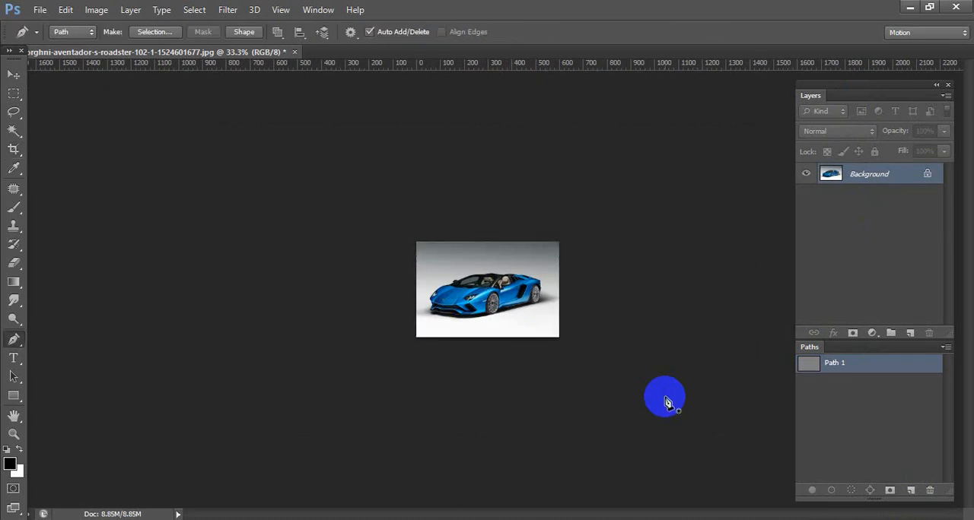
{"action": "key", "text": "ctrl+1"}
{"action": "left_click", "coordinate": [536, 331], "text": "ctrl"}
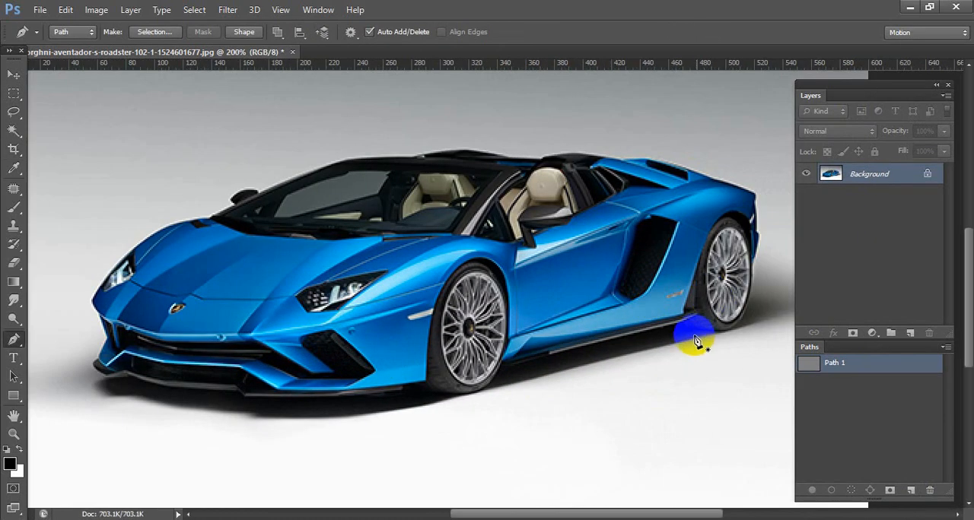
{"action": "left_click", "coordinate": [676, 324]}
{"action": "left_click", "coordinate": [497, 369]}
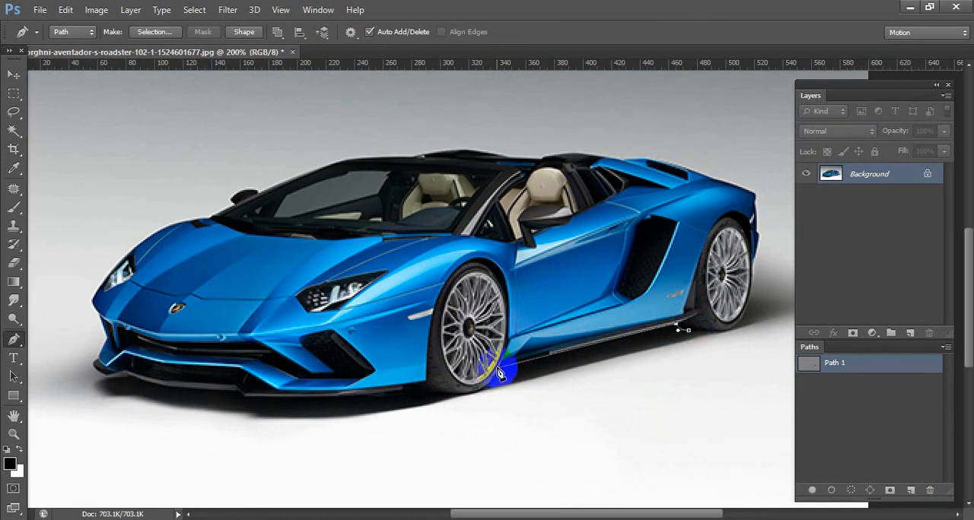
{"action": "left_click", "coordinate": [471, 401]}
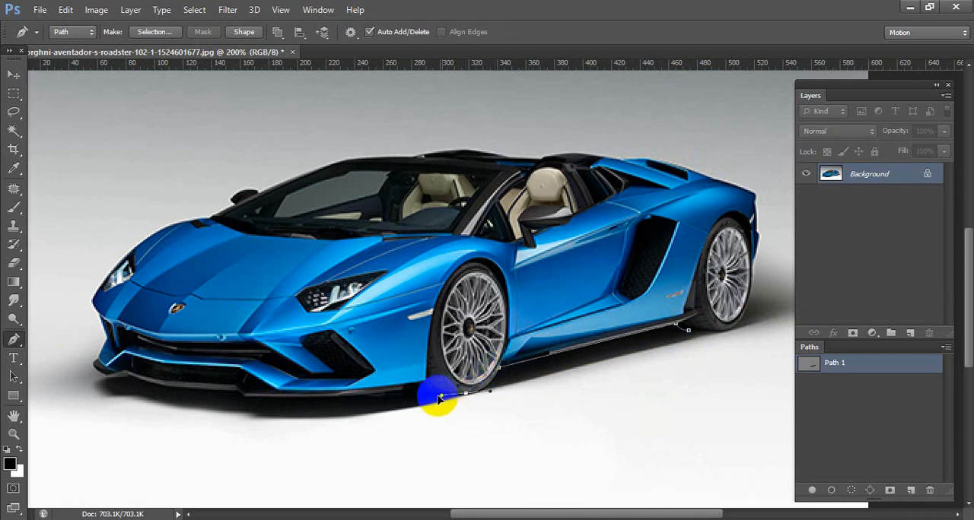
{"action": "left_click_drag", "start_coordinate": [436, 396], "coordinate": [398, 391]}
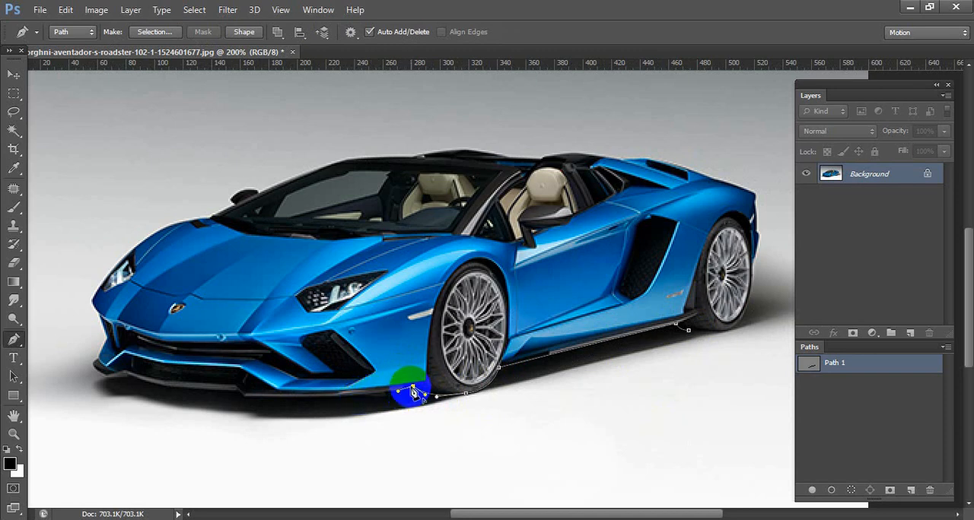
Continue the pen path along the lower edge of the front splitter to the car's far front corner.
{"action": "mouse_move", "coordinate": [378, 395]}
{"action": "left_mouse_down"}
{"action": "mouse_move", "coordinate": [370, 398]}
{"action": "mouse_move", "coordinate": [386, 398]}
{"action": "mouse_move", "coordinate": [369, 396]}
{"action": "left_mouse_up"}
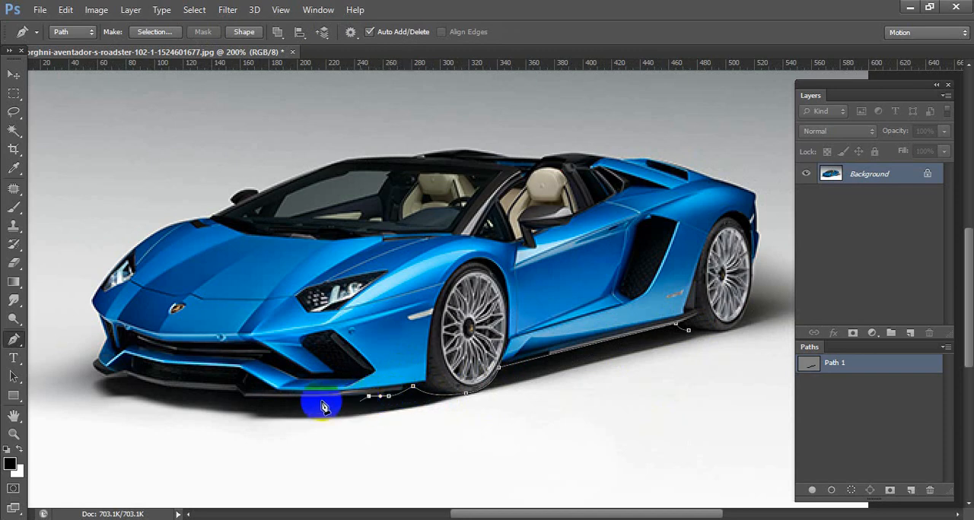
{"action": "left_click_drag", "start_coordinate": [252, 396], "coordinate": [243, 395]}
{"action": "left_click", "coordinate": [237, 391]}
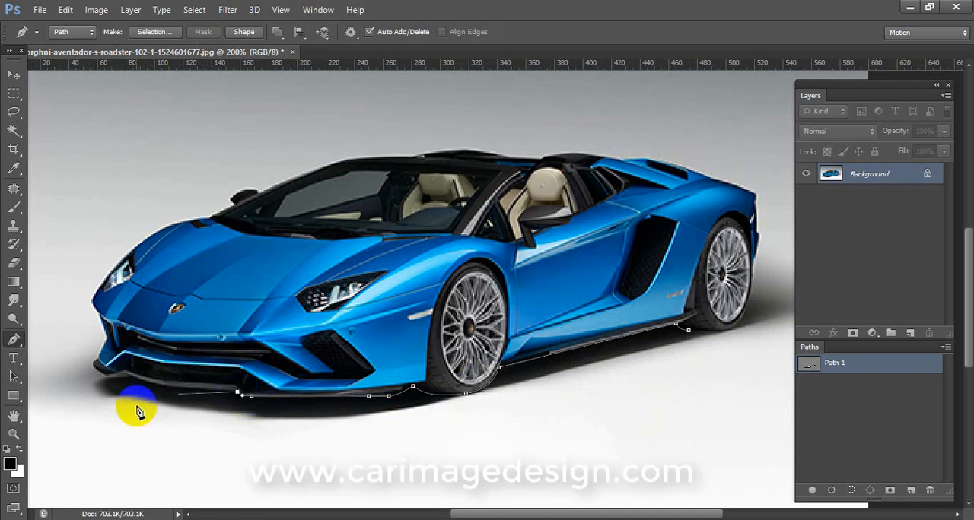
{"action": "left_click", "coordinate": [158, 391]}
{"action": "left_click_drag", "start_coordinate": [149, 382], "coordinate": [149, 382]}
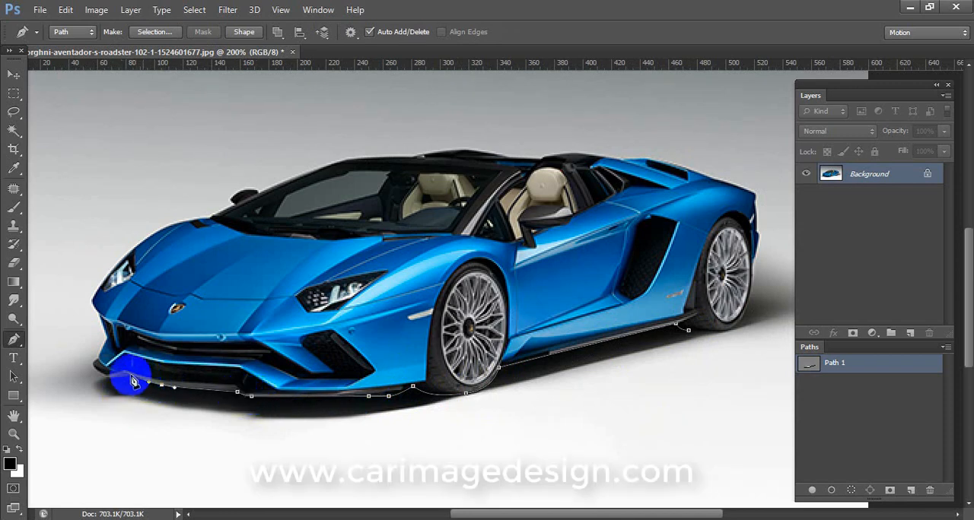
{"action": "left_click", "coordinate": [128, 375]}
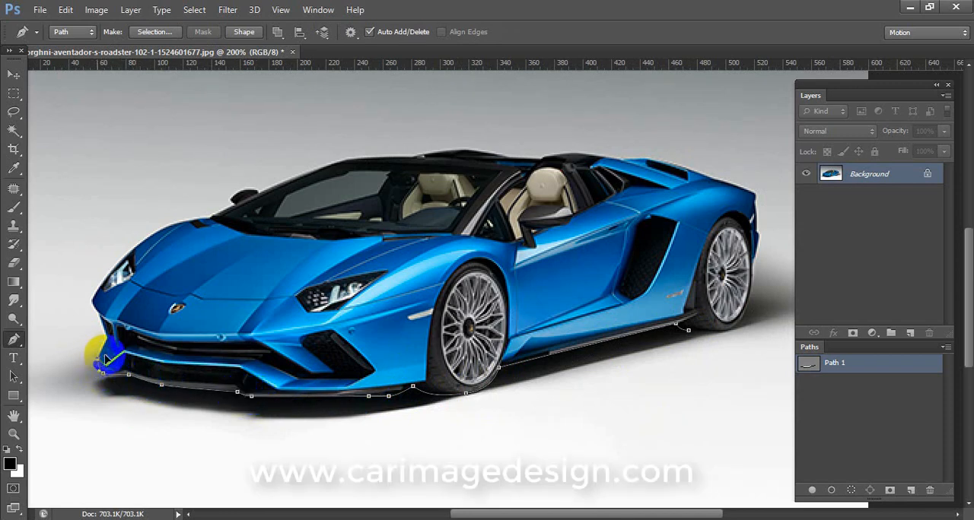
Continue the pen path up the front bumper, past the far headlight and over the fender to the windshield base.
{"action": "left_click", "coordinate": [103, 323]}
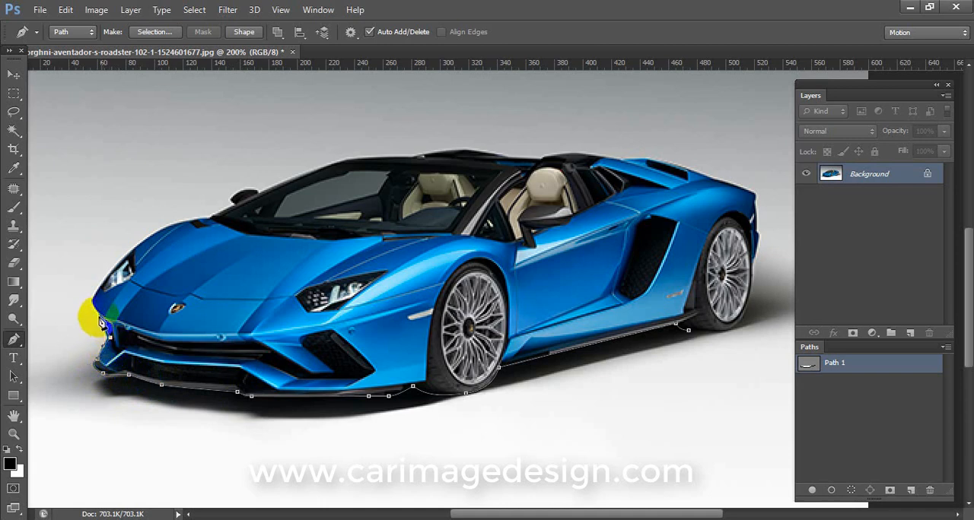
{"action": "left_click", "coordinate": [95, 296]}
{"action": "left_click", "coordinate": [121, 256]}
{"action": "left_click", "coordinate": [152, 237]}
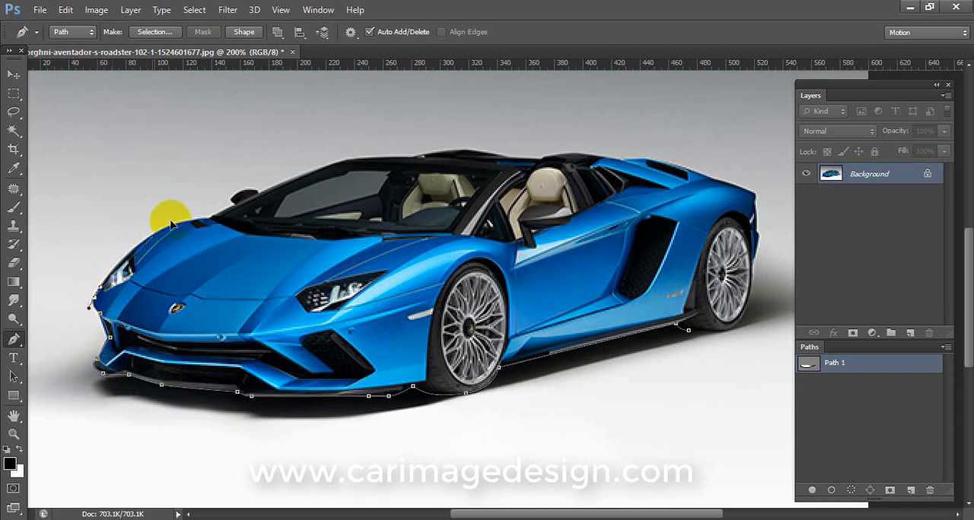
{"action": "left_click", "coordinate": [186, 222]}
{"action": "left_click_drag", "start_coordinate": [211, 218], "coordinate": [240, 213]}
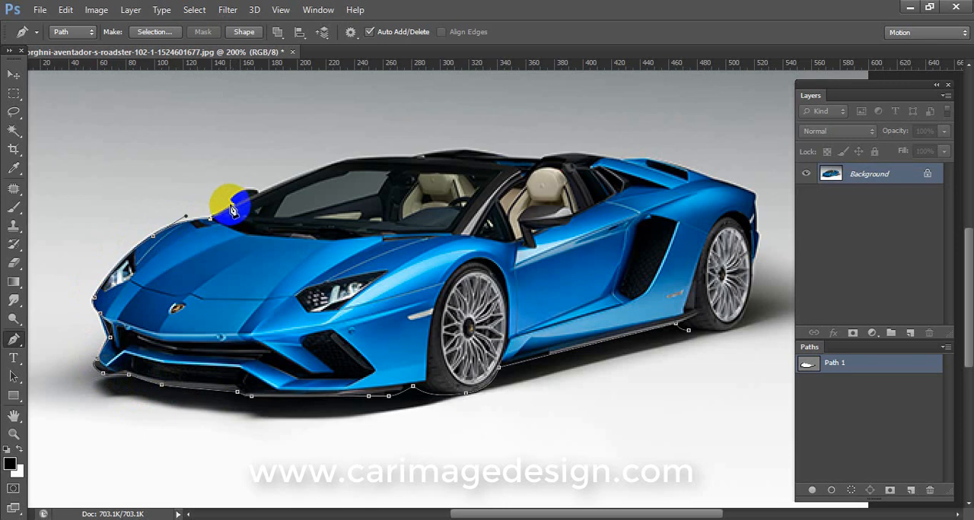
Continue the pen path around the far side mirror, up the windshield edge and over the front part of the roof.
{"action": "left_click", "coordinate": [232, 205]}
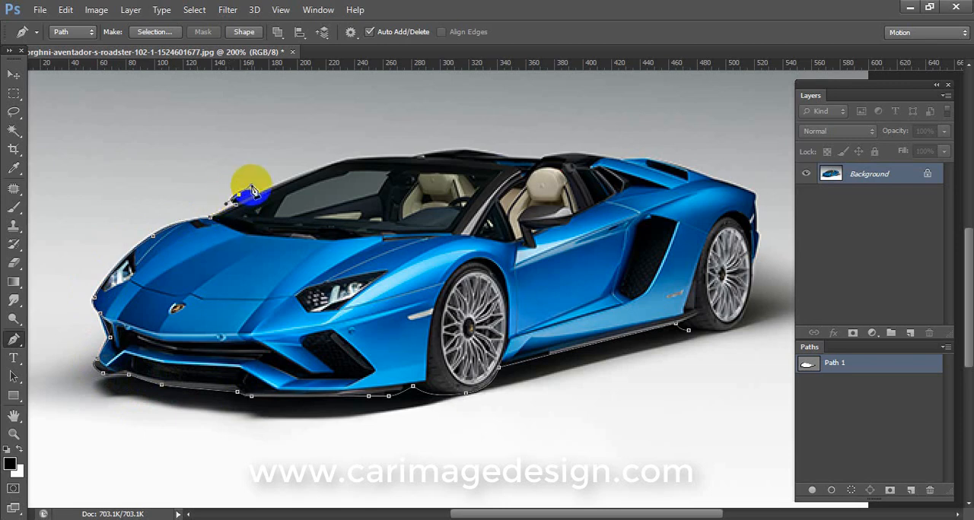
{"action": "left_click", "coordinate": [346, 160]}
{"action": "left_click", "coordinate": [365, 159]}
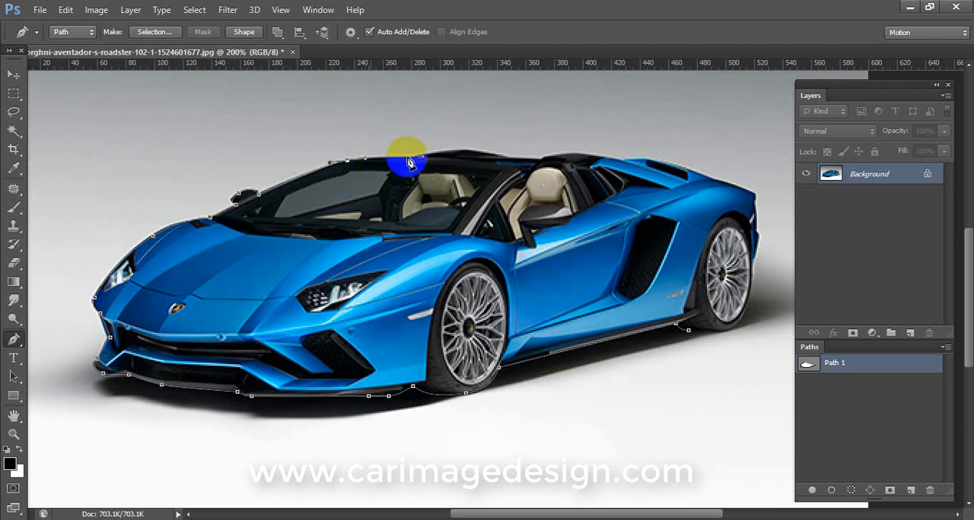
{"action": "left_click", "coordinate": [437, 160]}
{"action": "left_click_drag", "start_coordinate": [459, 151], "coordinate": [478, 151]}
{"action": "left_click", "coordinate": [502, 158]}
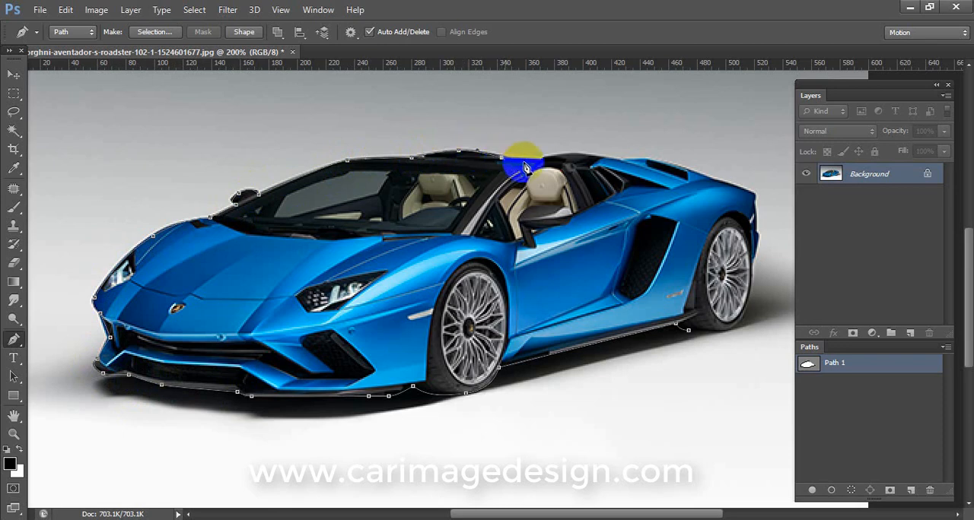
Trace the rear roof, engine cover, tail and rear tyre, and close the path at its starting point.
{"action": "left_click", "coordinate": [540, 160]}
{"action": "left_click", "coordinate": [587, 155]}
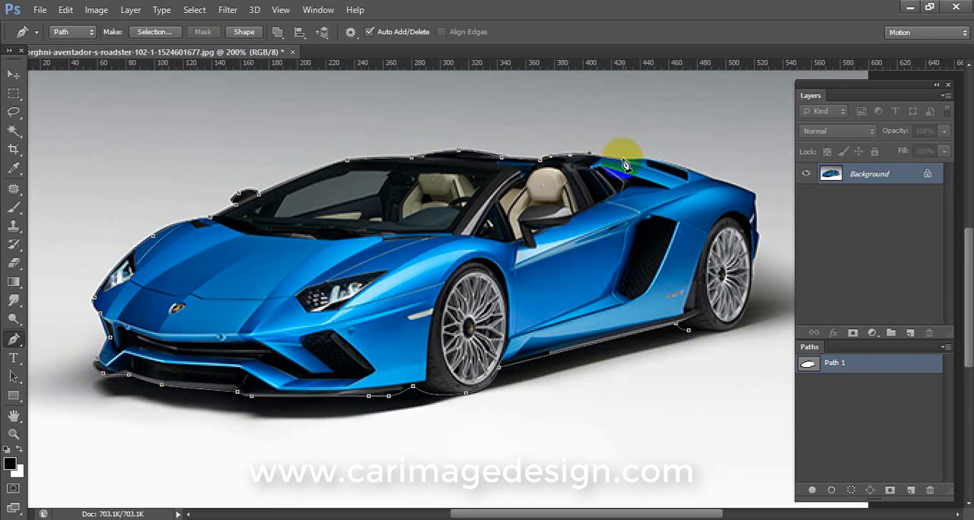
{"action": "left_click", "coordinate": [622, 160]}
{"action": "left_click", "coordinate": [714, 181]}
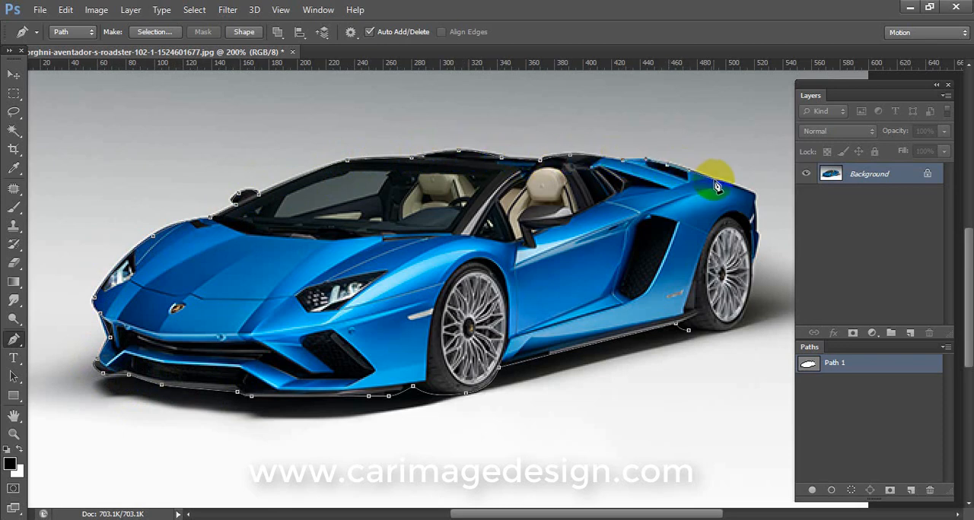
{"action": "left_click", "coordinate": [751, 199]}
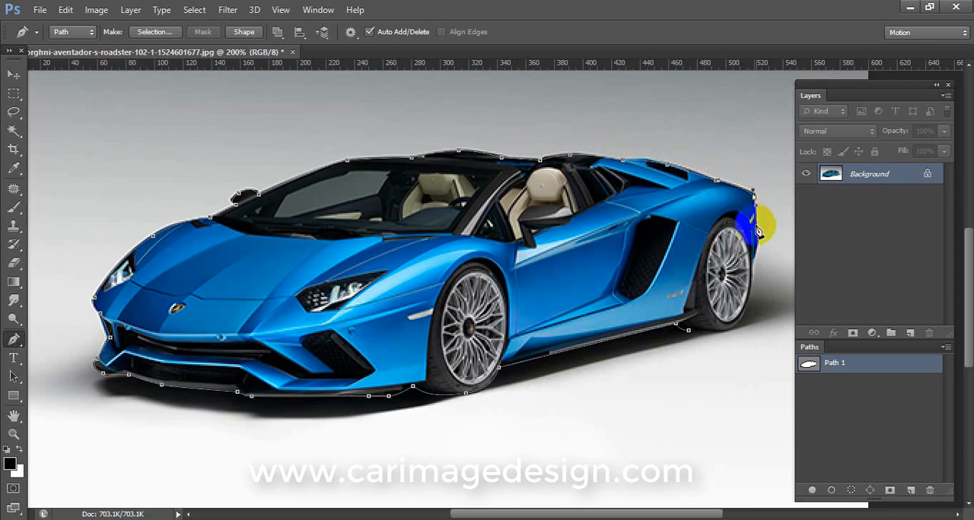
{"action": "left_click", "coordinate": [752, 312]}
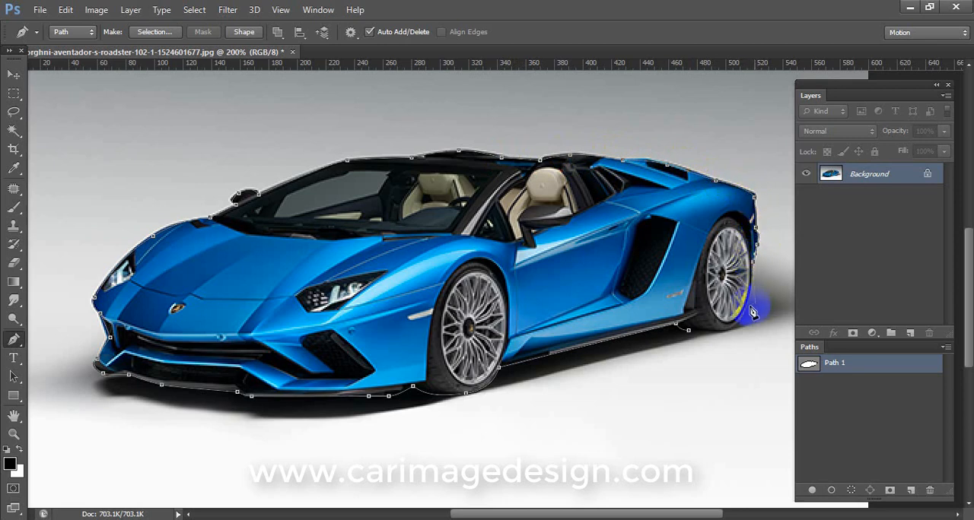
{"action": "left_click_drag", "start_coordinate": [742, 328], "coordinate": [700, 354]}
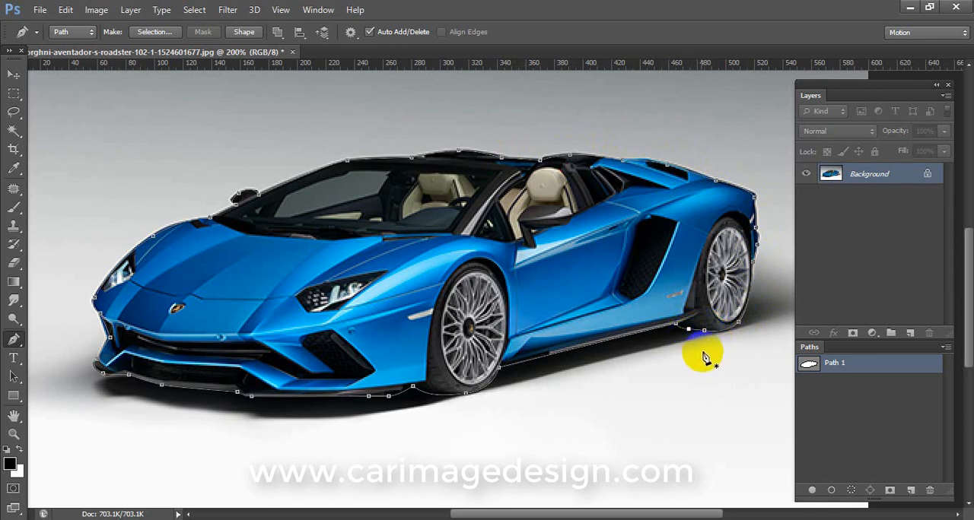
Convert the path to a selection, copy the car onto its own layer and add a white-filled layer beneath it.
{"action": "key", "text": "ctrl+minus"}
{"action": "key", "text": "ctrl+Return"}
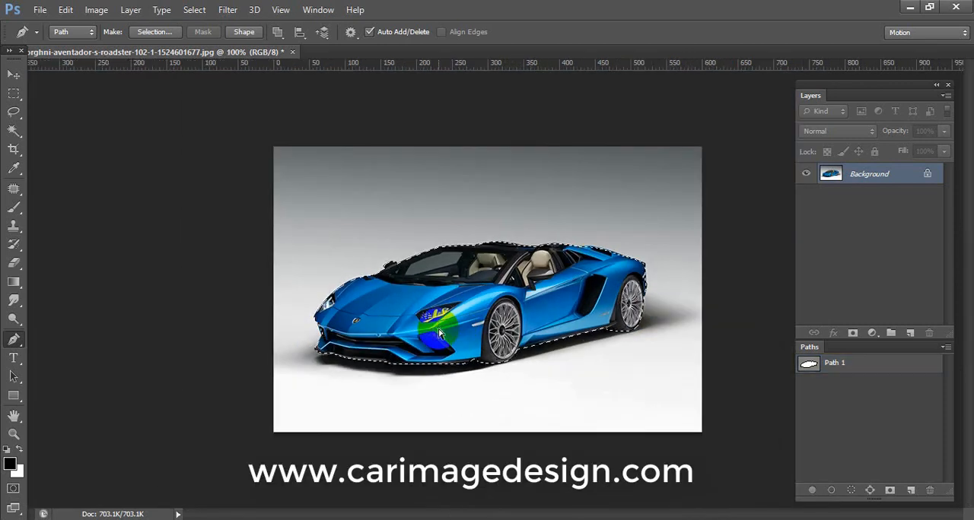
{"action": "key", "text": "ctrl+j"}
{"action": "left_click", "coordinate": [909, 334], "text": "ctrl"}
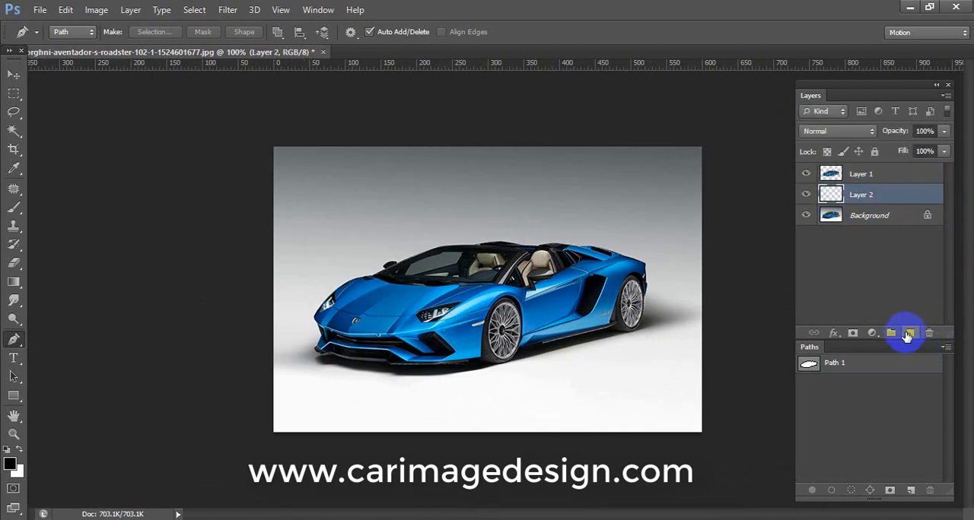
{"action": "key", "text": "ctrl+BackSpace"}
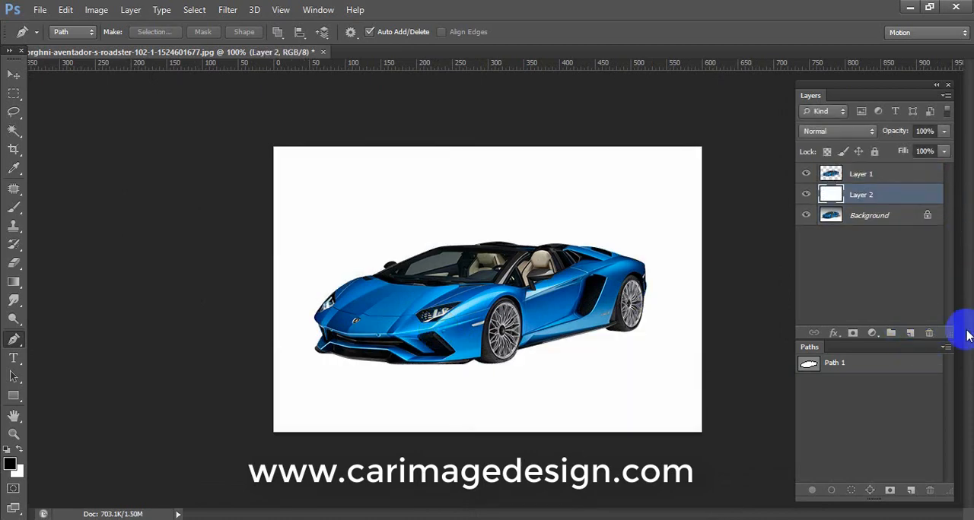
Duplicate the cut-out car layer, place the copy below the original and flip it vertically.
{"action": "left_click", "coordinate": [837, 174]}
{"action": "key", "text": "ctrl+j"}
{"action": "left_click_drag", "start_coordinate": [831, 174], "coordinate": [829, 213]}
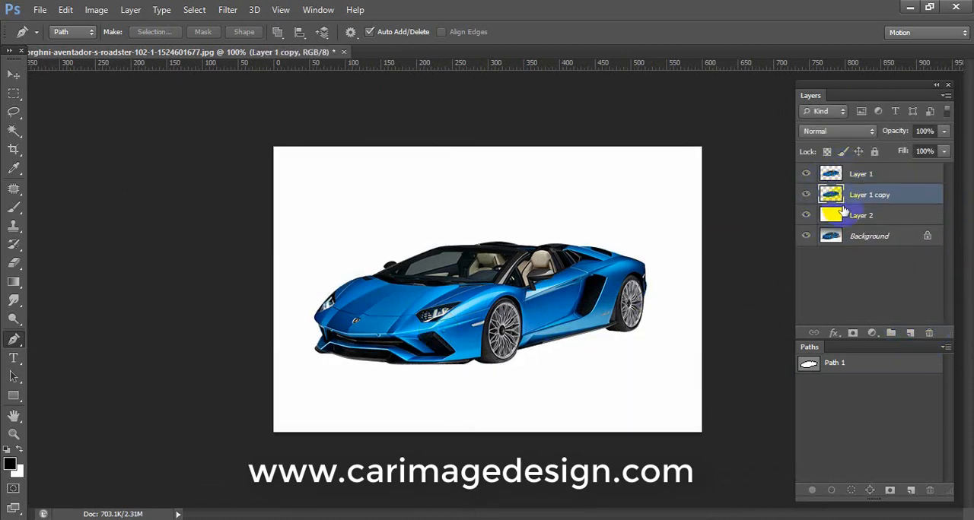
{"action": "key", "text": "ctrl+t"}
{"action": "right_click", "coordinate": [587, 254]}
{"action": "left_click", "coordinate": [613, 496]}
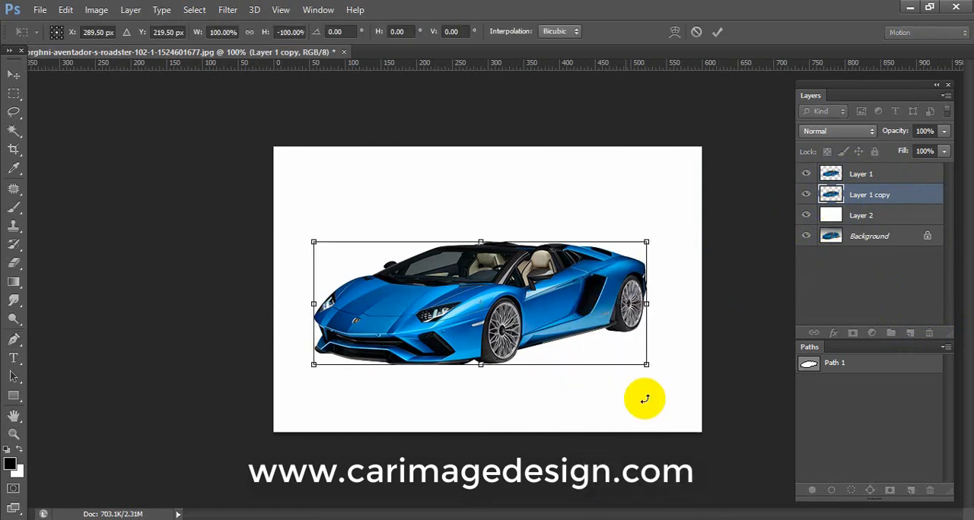
{"action": "key", "text": "Return"}
Move the flipped car below the original and skew it vertically about -23.91° so its wheels line up with the tyres.
{"action": "key", "text": "ctrl+t"}
{"action": "left_click_drag", "start_coordinate": [612, 312], "coordinate": [612, 363]}
{"action": "key", "text": "ctrl+minus"}
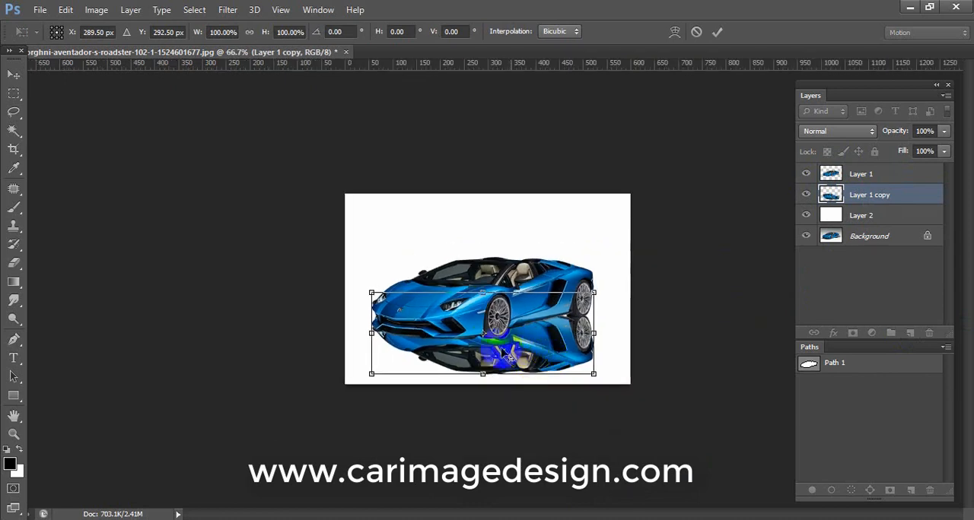
{"action": "left_click_drag", "start_coordinate": [482, 333], "coordinate": [369, 432]}
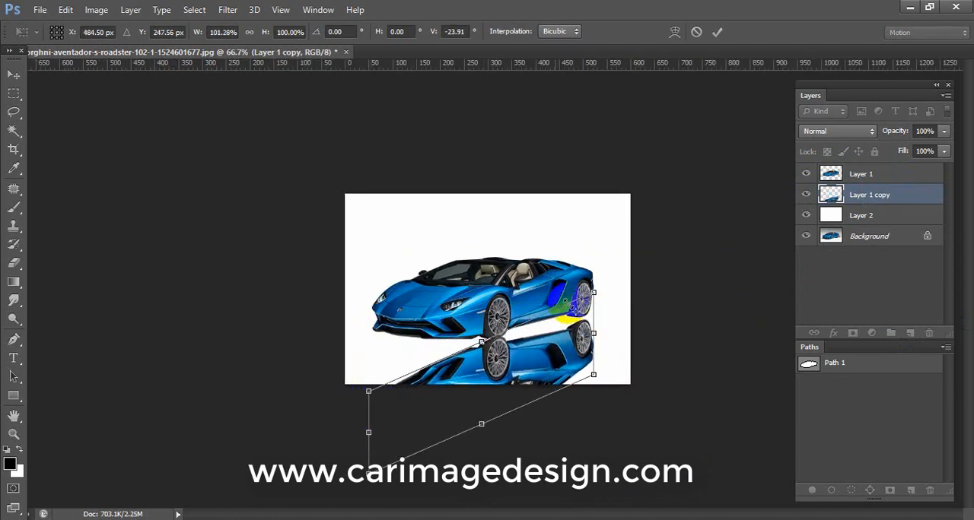
{"action": "key", "text": "Return"}
Reposition the flipped car and warp its rear part so the mirrored rear wheel meets the car's rear tyre.
{"action": "key", "text": "ctrl+t"}
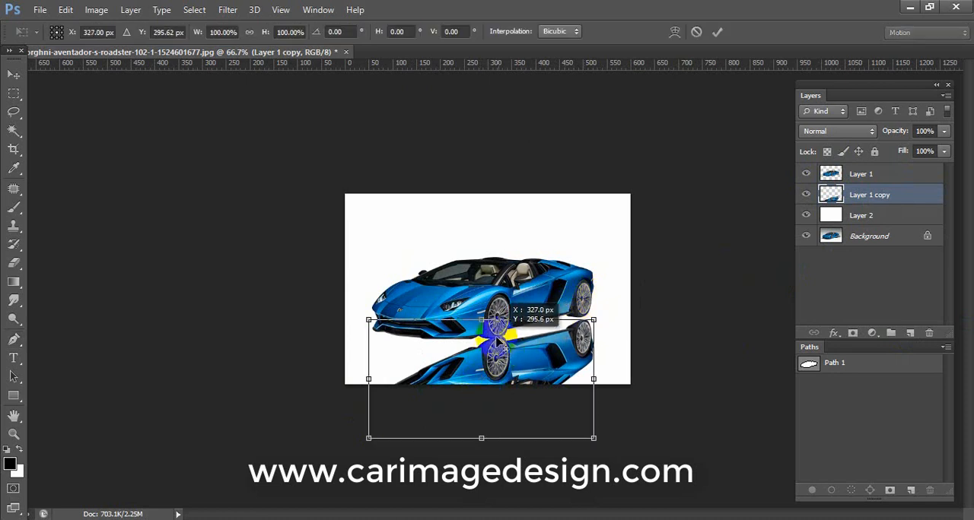
{"action": "key", "text": "ctrl+plus"}
{"action": "right_click", "coordinate": [626, 372]}
{"action": "left_click", "coordinate": [662, 242]}
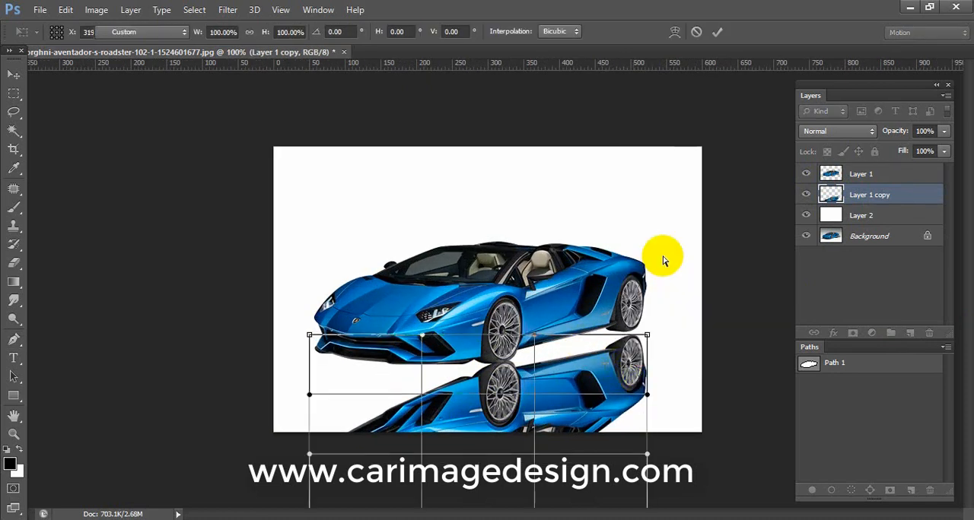
{"action": "left_click_drag", "start_coordinate": [629, 357], "coordinate": [522, 357]}
{"action": "key", "text": "Return"}
Transform the flipped car again, warping it slightly near the front wheel to refine the tyre contact.
{"action": "key", "text": "ctrl+t"}
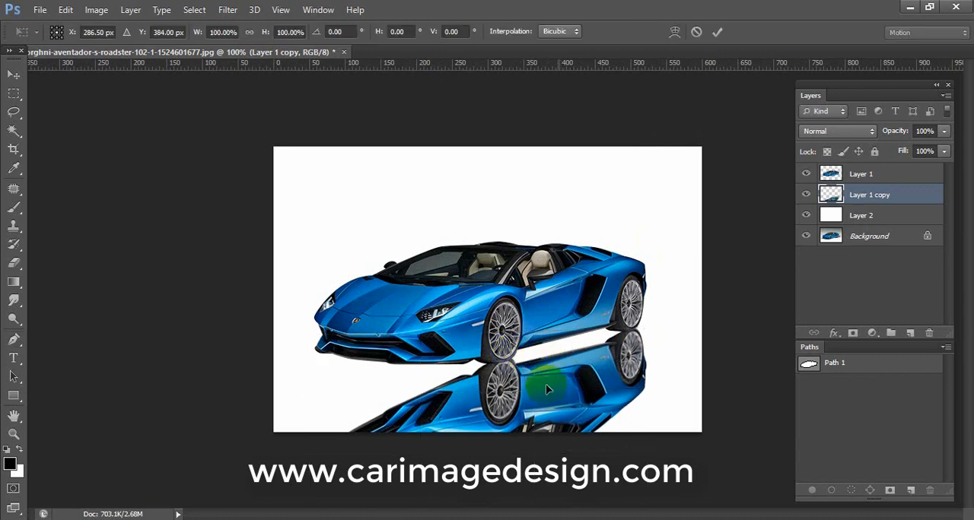
{"action": "left_click_drag", "start_coordinate": [478, 421], "coordinate": [630, 339]}
{"action": "right_click", "coordinate": [536, 343]}
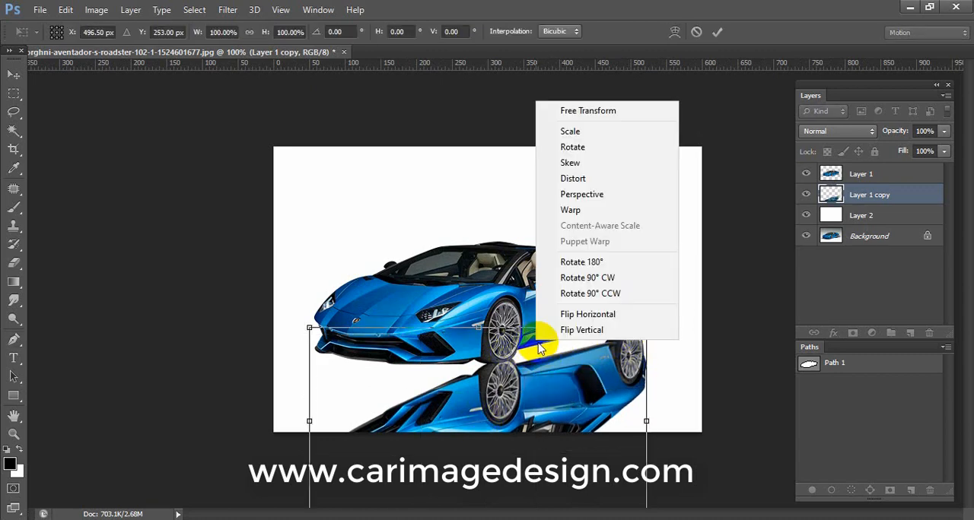
{"action": "left_click", "coordinate": [570, 209]}
{"action": "left_click_drag", "start_coordinate": [499, 341], "coordinate": [513, 346]}
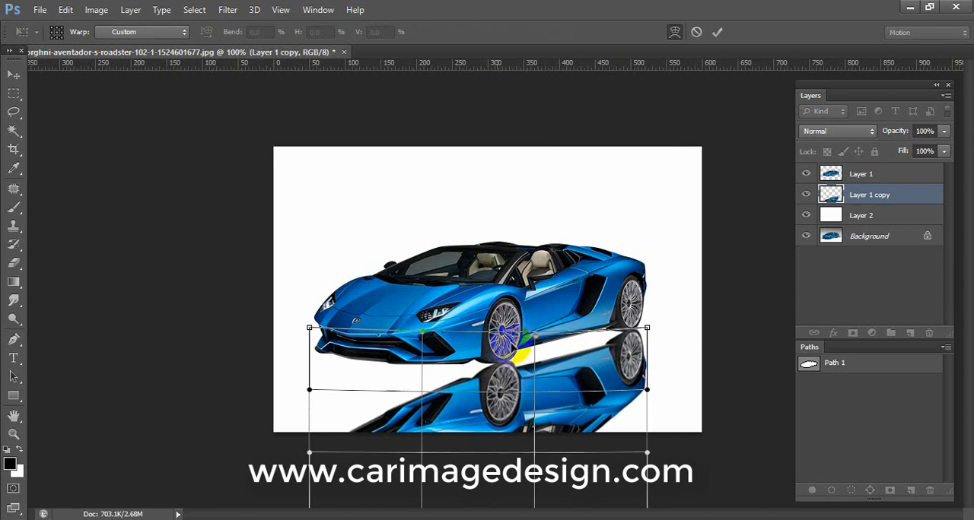
{"action": "key", "text": "Return"}
Puppet Warp the flipped car, pinning its wheels and roof and pulling its front end up beneath the car's bumper.
{"action": "left_click", "coordinate": [38, 9]}
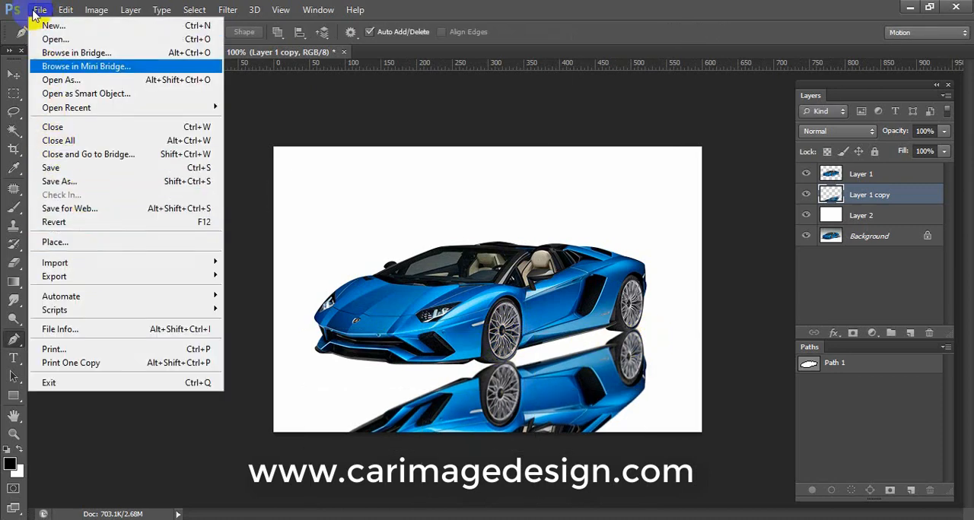
{"action": "mouse_move", "coordinate": [65, 10]}
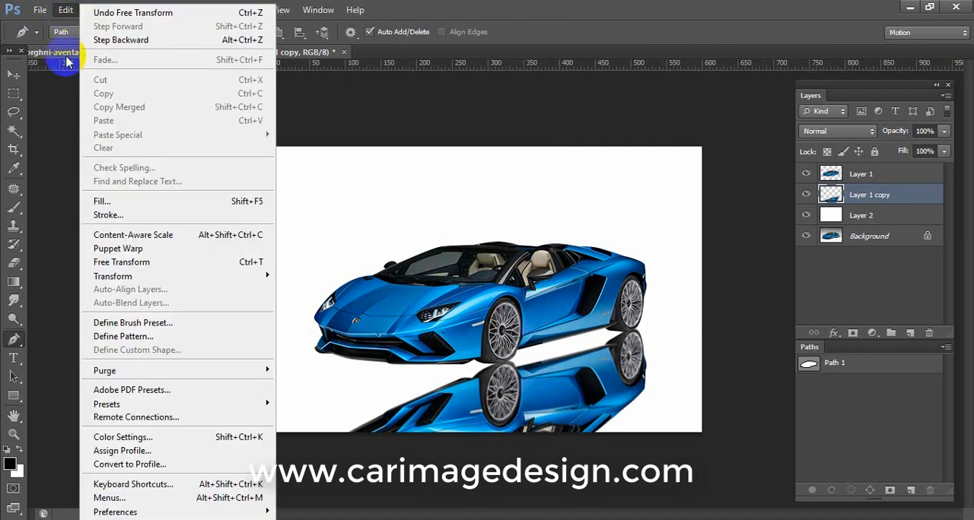
{"action": "left_click", "coordinate": [143, 252]}
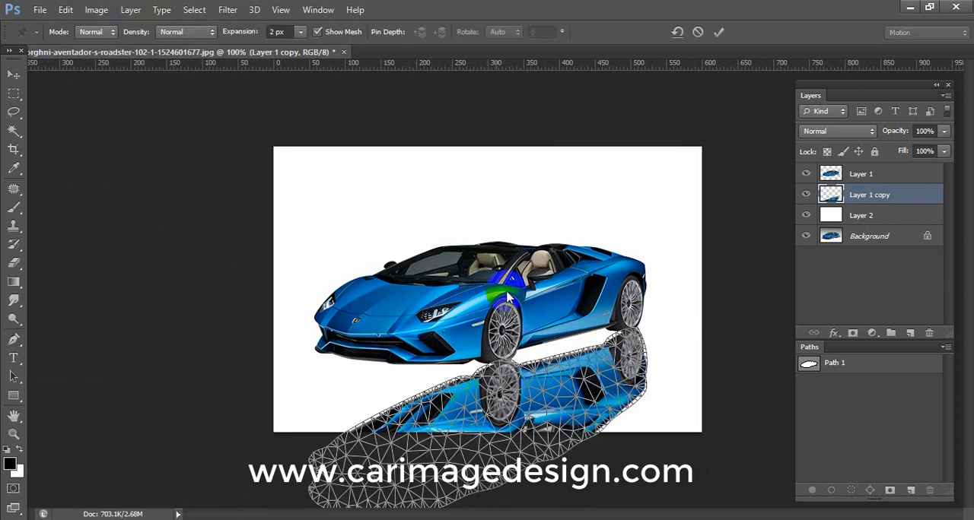
{"action": "left_click", "coordinate": [634, 332]}
{"action": "left_click", "coordinate": [519, 368]}
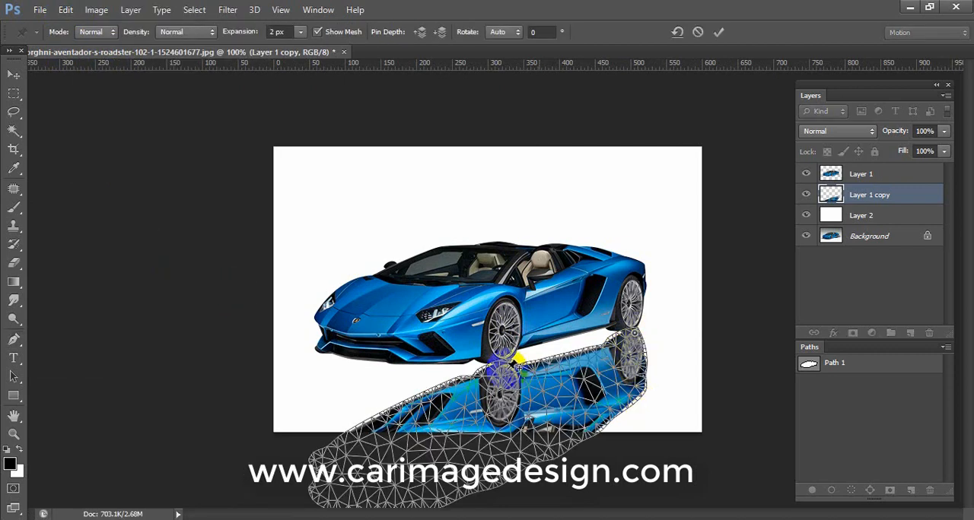
{"action": "left_click", "coordinate": [512, 475]}
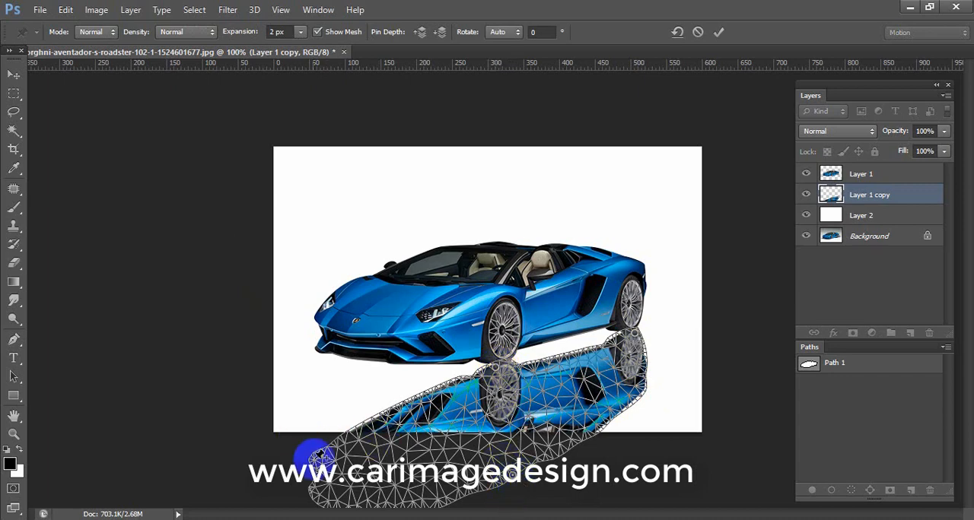
{"action": "left_click_drag", "start_coordinate": [315, 458], "coordinate": [304, 370]}
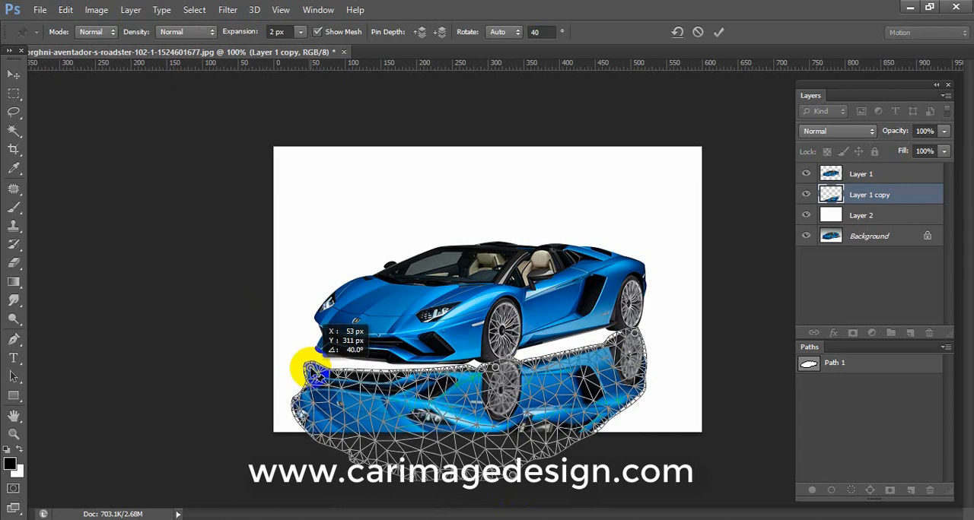
{"action": "key", "text": "Return"}
{"action": "key", "text": "p"}
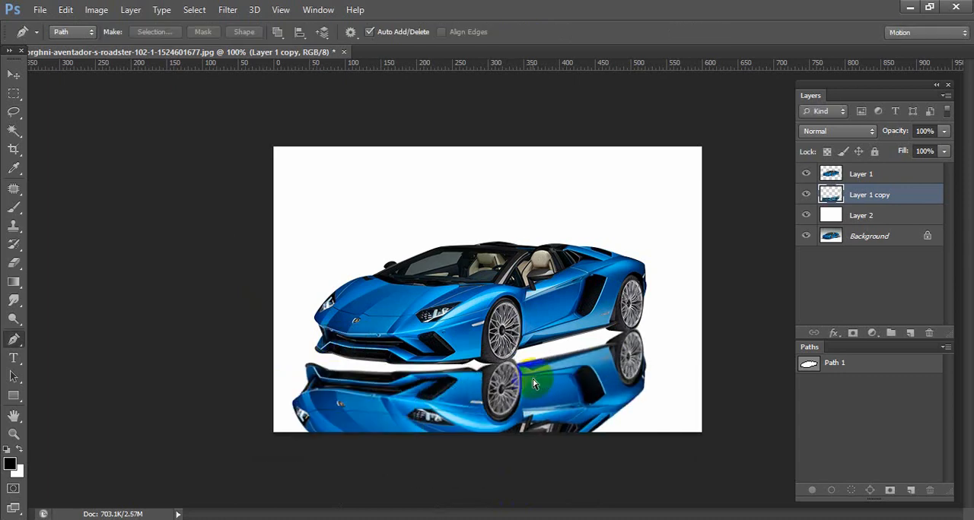
Warp the flipped car slightly around its front wheel to refine the contact with the car's front tyre.
{"action": "key", "text": "ctrl+t"}
{"action": "right_click", "coordinate": [538, 378]}
{"action": "left_click", "coordinate": [586, 247]}
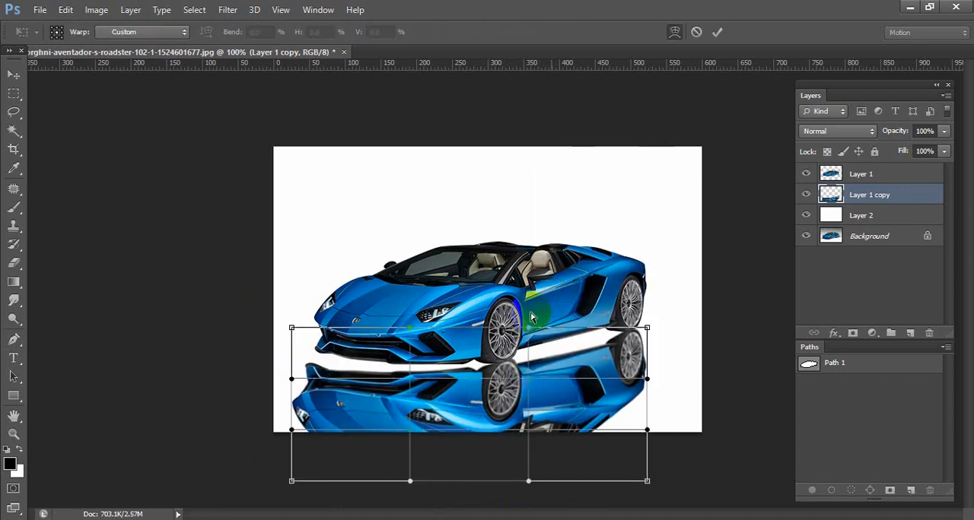
{"action": "left_click_drag", "start_coordinate": [496, 344], "coordinate": [500, 327]}
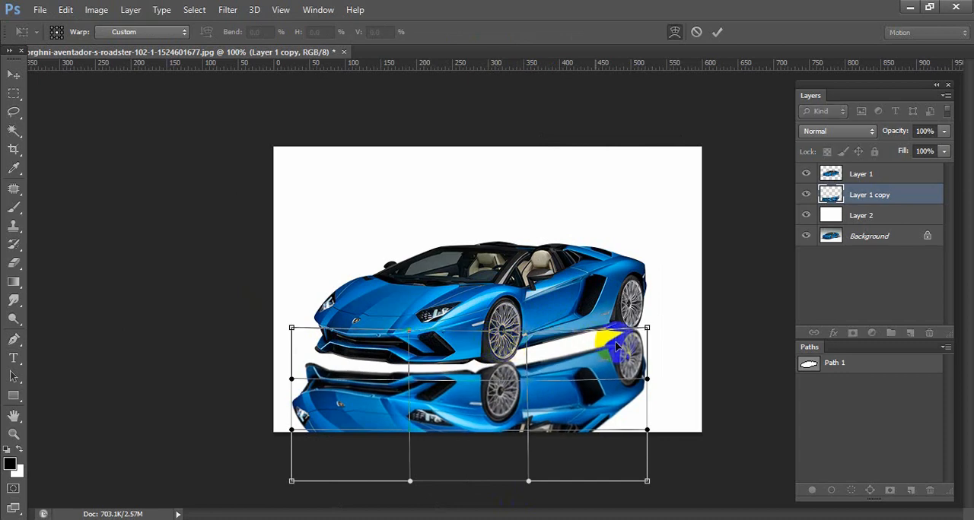
{"action": "key", "text": "Return"}
Outline both tyre contact areas with pen paths, load them as a selection and fill it with black on a new layer below the reflection.
{"action": "key", "text": "p"}
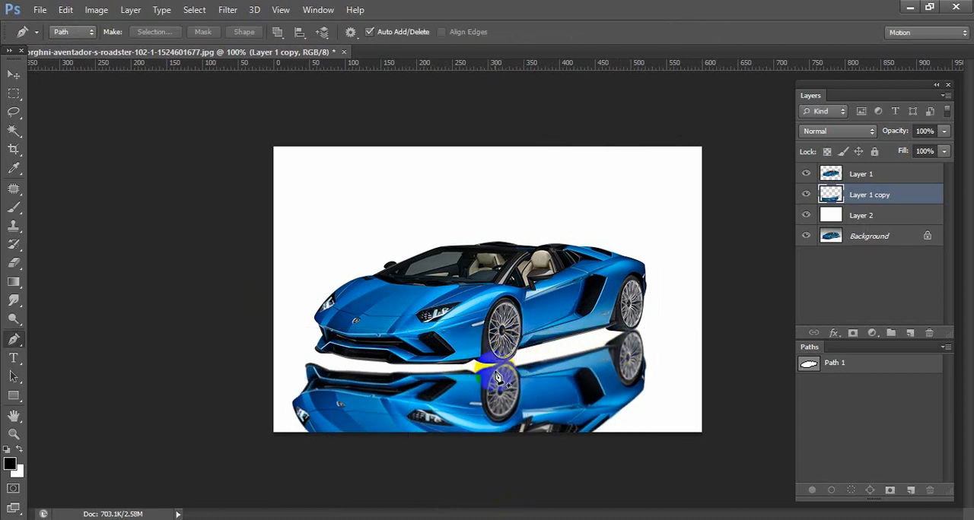
{"action": "left_click", "coordinate": [474, 368]}
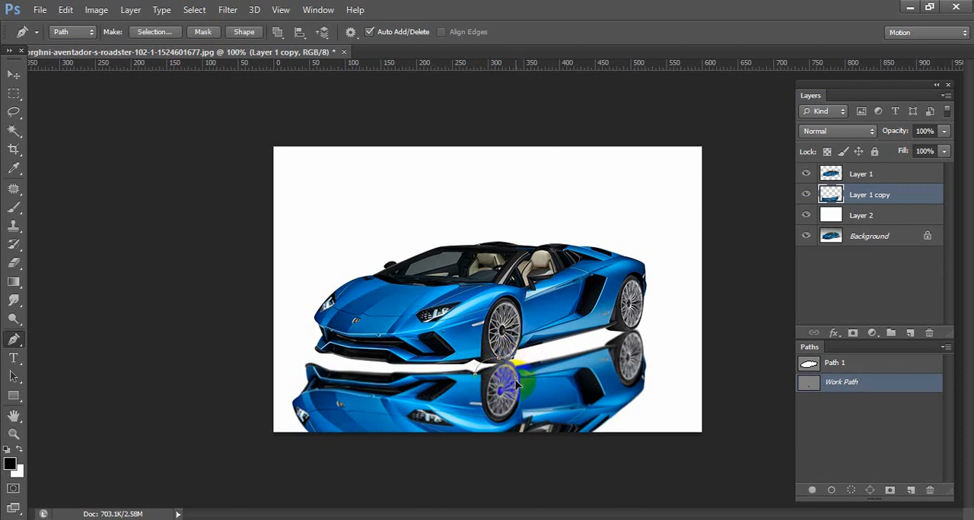
{"action": "left_click", "coordinate": [473, 373]}
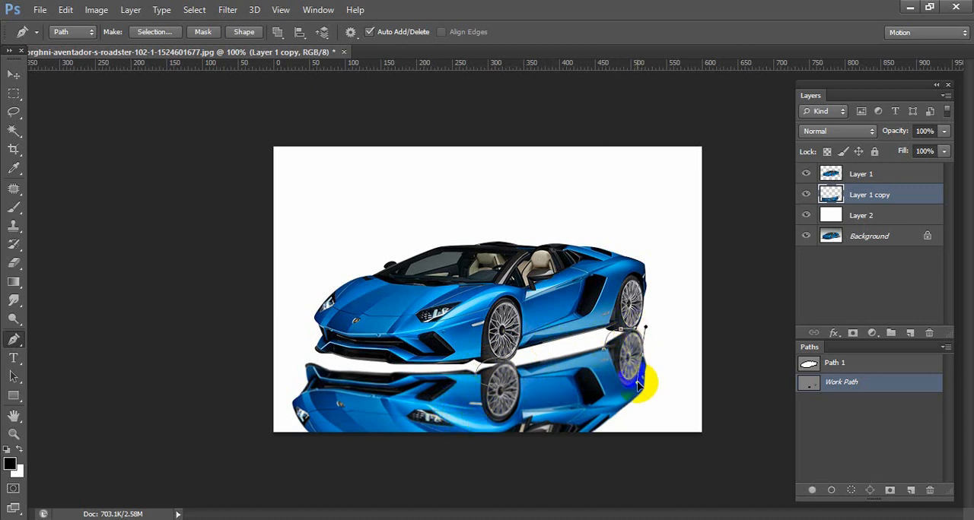
{"action": "key", "text": "ctrl+Return"}
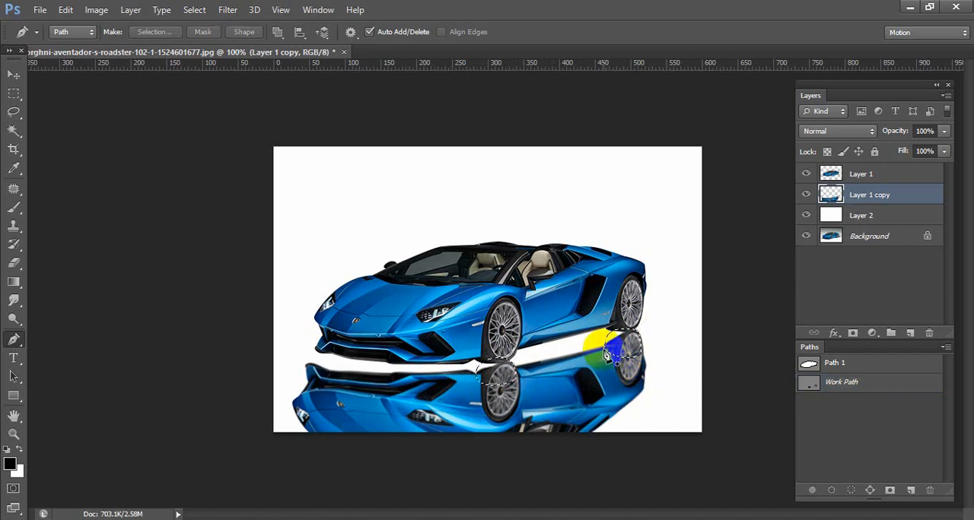
{"action": "left_click", "coordinate": [909, 335]}
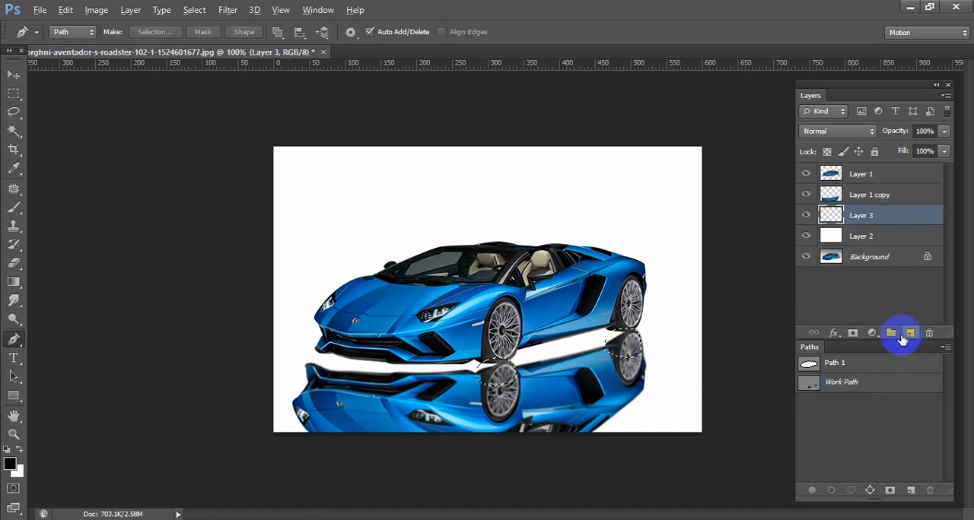
Clone the dark tyre area beneath the rear wheel onto Layer 3 with a 9 px Clone Stamp sampling all layers.
{"action": "scroll", "coordinate": [631, 342], "scroll_direction": "up", "scroll_amount": 5}
{"action": "key", "text": "s"}
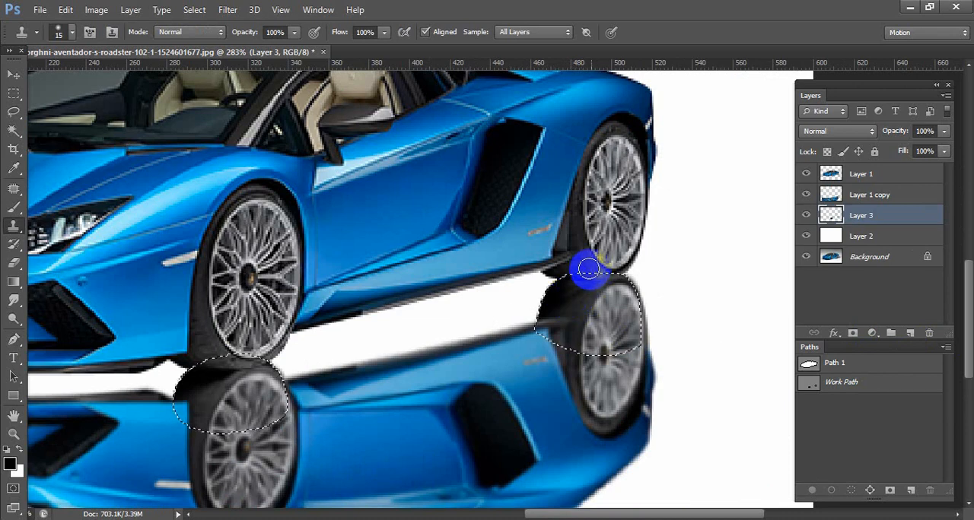
{"action": "key", "text": "bracketleft"}
{"action": "key", "text": "bracketleft"}
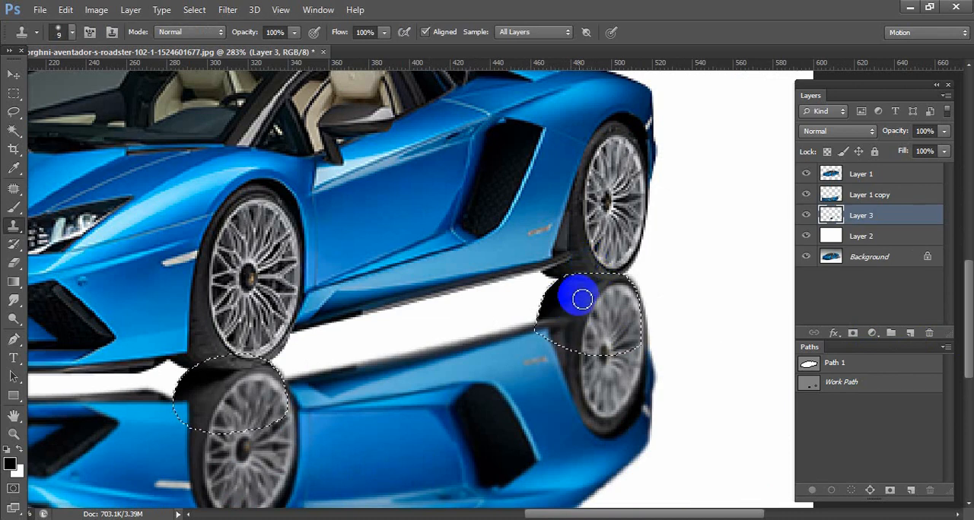
{"action": "left_click_drag", "start_coordinate": [583, 300], "coordinate": [596, 285]}
{"action": "left_click_drag", "start_coordinate": [539, 305], "coordinate": [574, 304]}
{"action": "left_click", "coordinate": [584, 298], "text": "alt"}
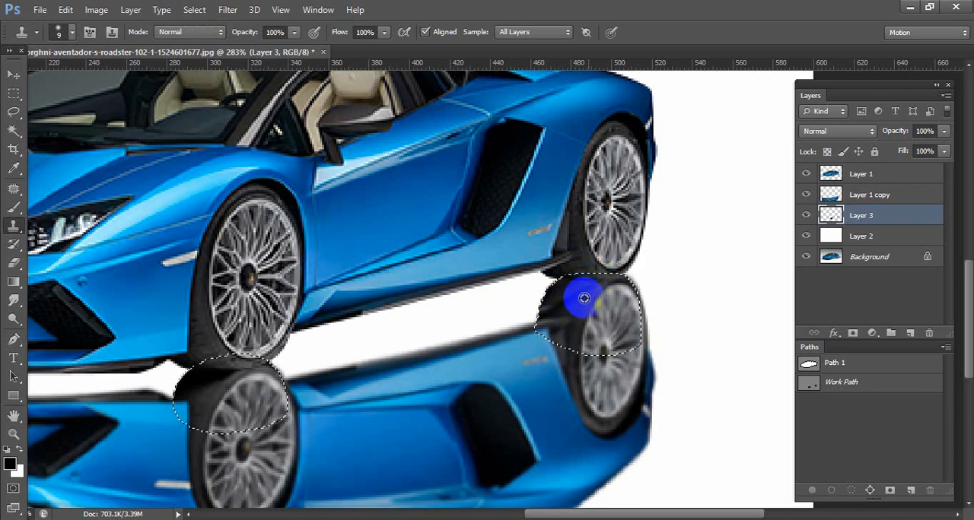
Clone dark tyre tones over the rear wheel's contact area on the Layer 1 copy layer.
{"action": "key", "text": "alt+bracketright"}
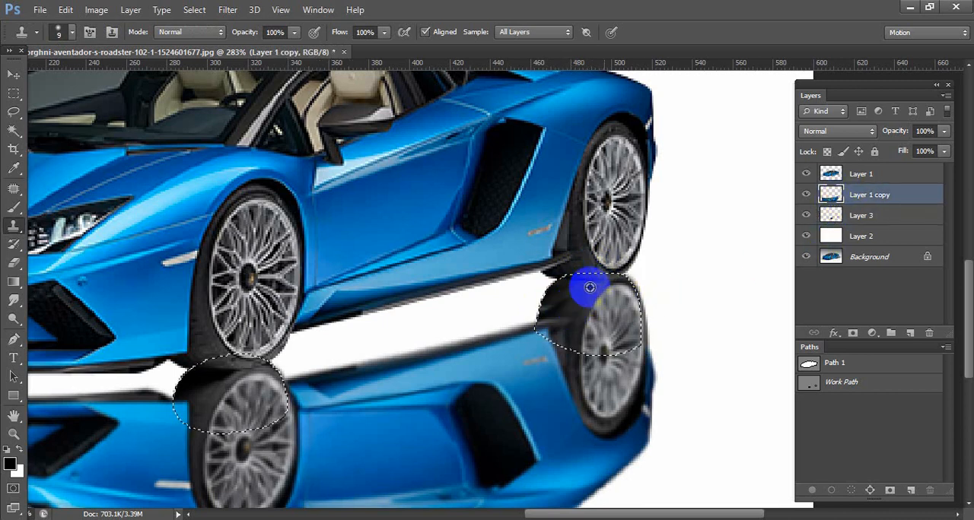
{"action": "left_click", "coordinate": [590, 287], "text": "alt"}
{"action": "left_click_drag", "start_coordinate": [607, 274], "coordinate": [557, 310]}
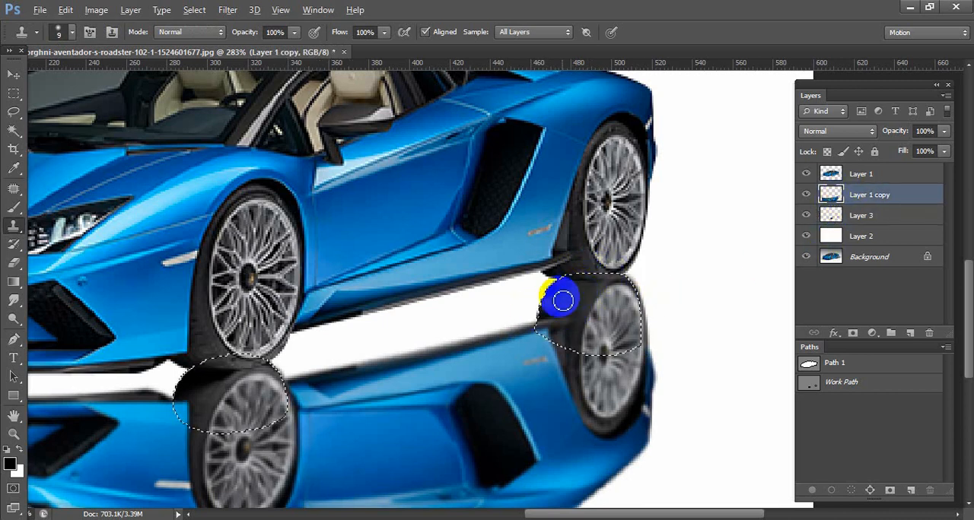
Retouch the front wheel's contact area on the reflection with the Clone Stamp and clear the selection.
{"action": "scroll", "coordinate": [393, 352], "scroll_direction": "down", "scroll_amount": 1}
{"action": "left_click_drag", "start_coordinate": [278, 423], "coordinate": [614, 325]}
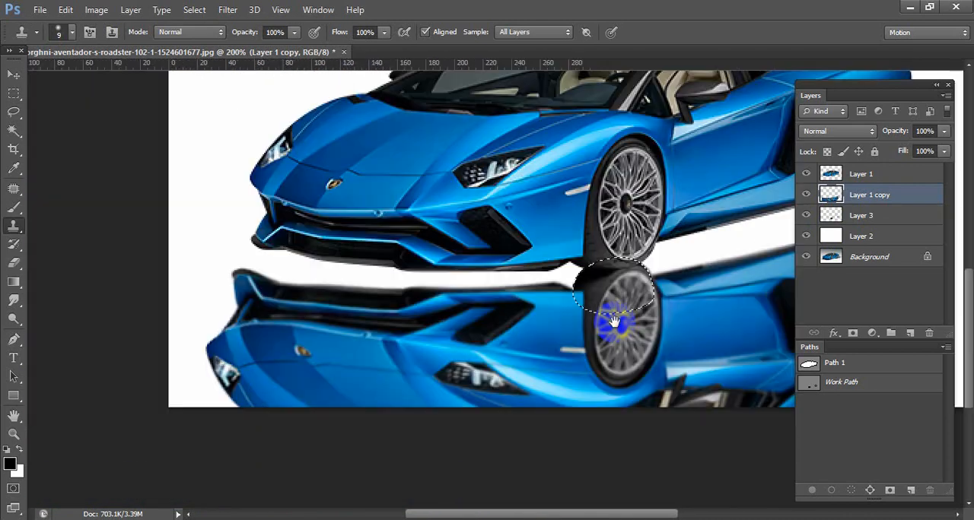
{"action": "scroll", "coordinate": [598, 295], "scroll_direction": "up", "scroll_amount": 1}
{"action": "left_click", "coordinate": [586, 275], "text": "alt"}
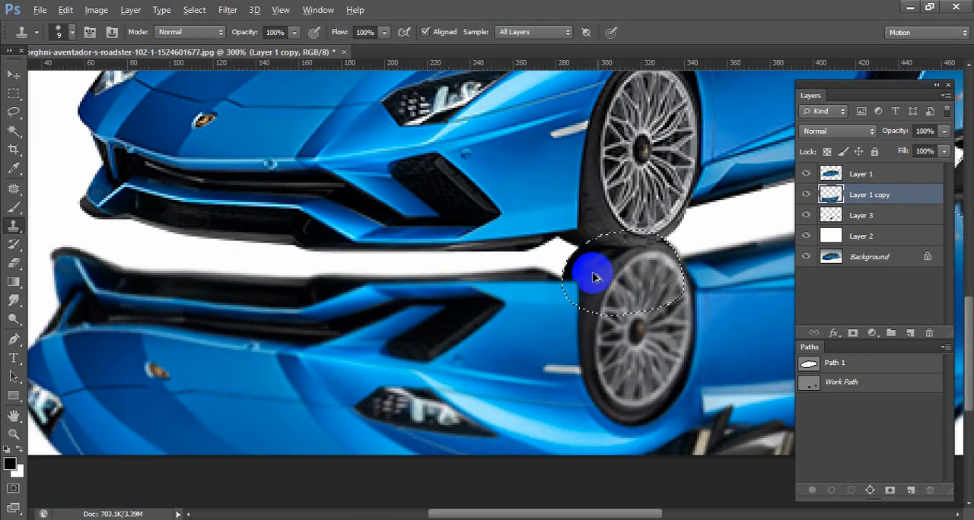
{"action": "scroll", "coordinate": [608, 304], "scroll_direction": "down", "scroll_amount": 1}
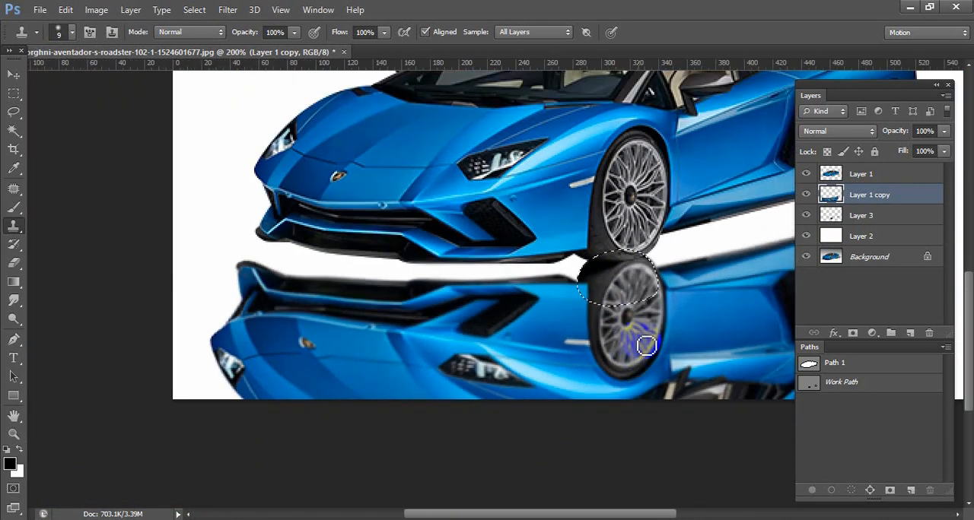
{"action": "scroll", "coordinate": [495, 350], "scroll_direction": "down", "scroll_amount": 1}
Outline the gap between the car and its reflection with a pen path, load it as a selection and feather it 1 pixel.
{"action": "key", "text": "p"}
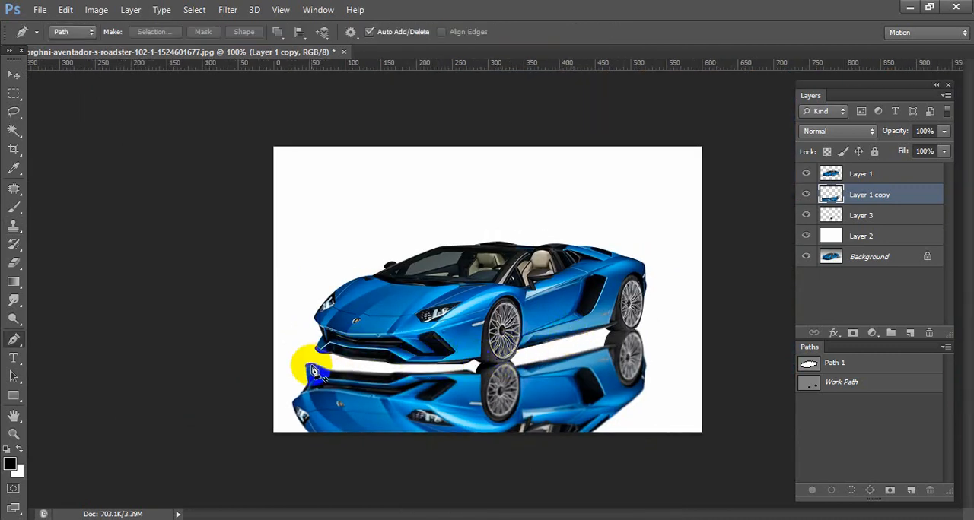
{"action": "left_click", "coordinate": [308, 366]}
{"action": "left_click_drag", "start_coordinate": [337, 349], "coordinate": [363, 344]}
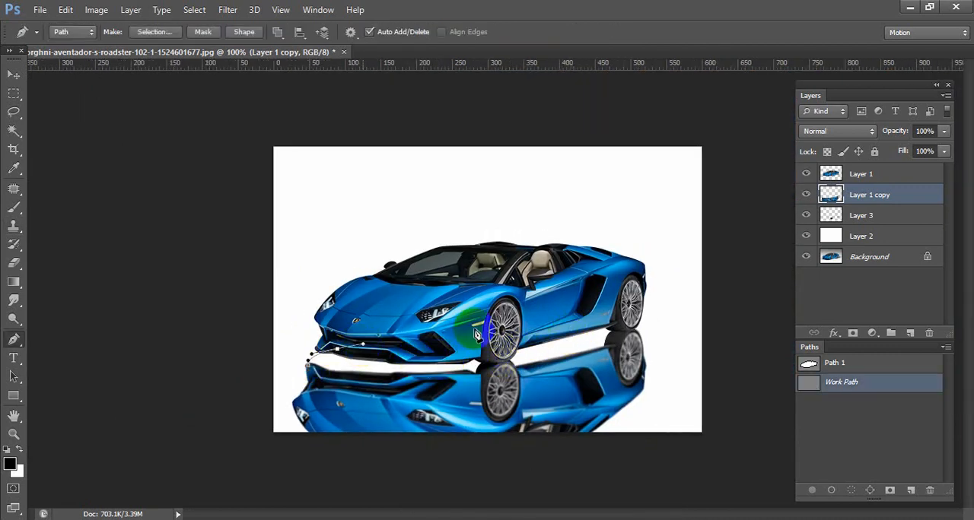
{"action": "left_click", "coordinate": [608, 301]}
{"action": "left_click", "coordinate": [614, 326]}
{"action": "left_click", "coordinate": [617, 352]}
{"action": "left_click", "coordinate": [346, 392]}
{"action": "key", "text": "ctrl+Return"}
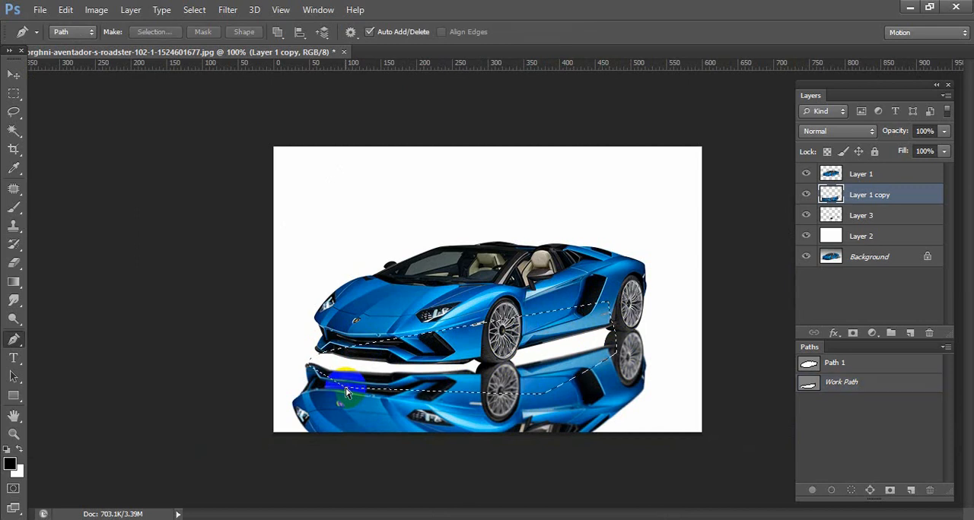
{"action": "key", "text": "shift+F6"}
{"action": "type", "text": "1"}
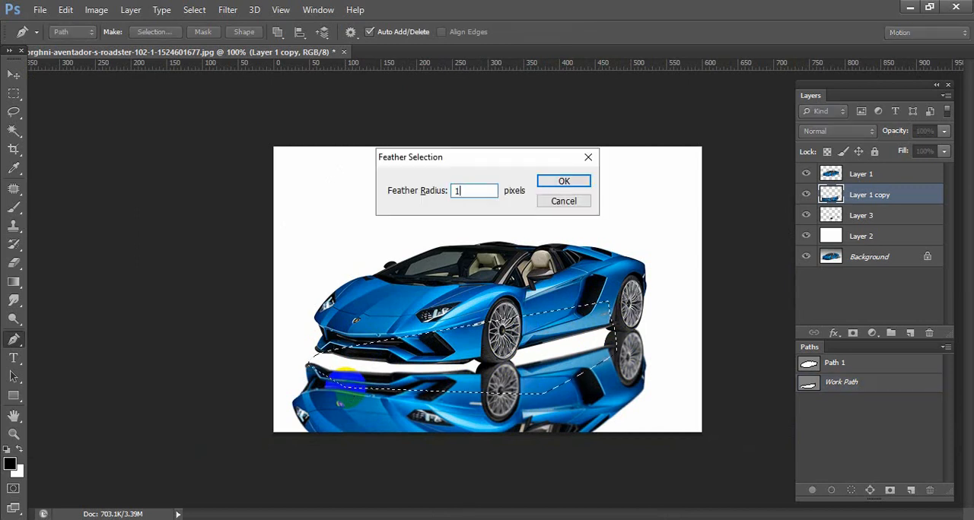
{"action": "key", "text": "Return"}
Merge the reflection with Layer 3, then fill the gap selection with black on a new layer below it.
{"action": "key", "text": "ctrl+e"}
{"action": "left_click", "coordinate": [910, 335], "text": "ctrl"}
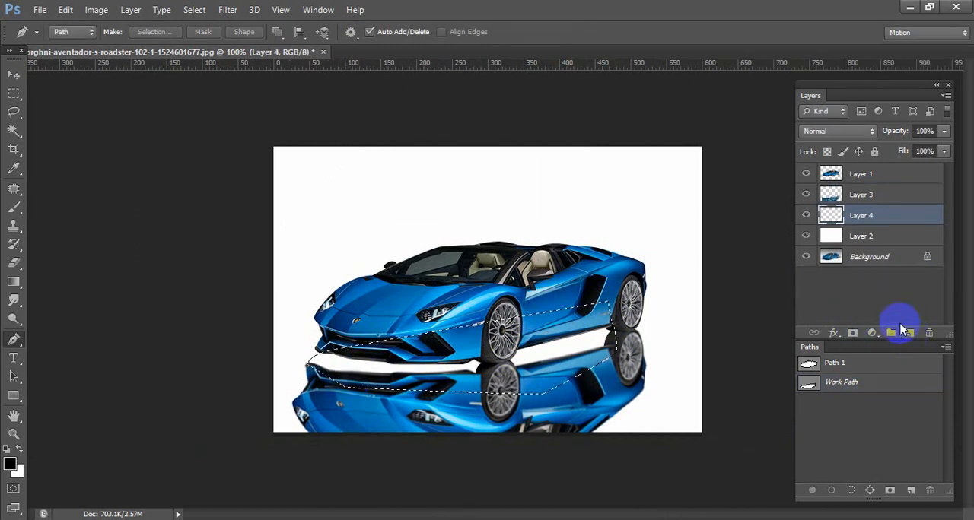
{"action": "key", "text": "alt+BackSpace"}
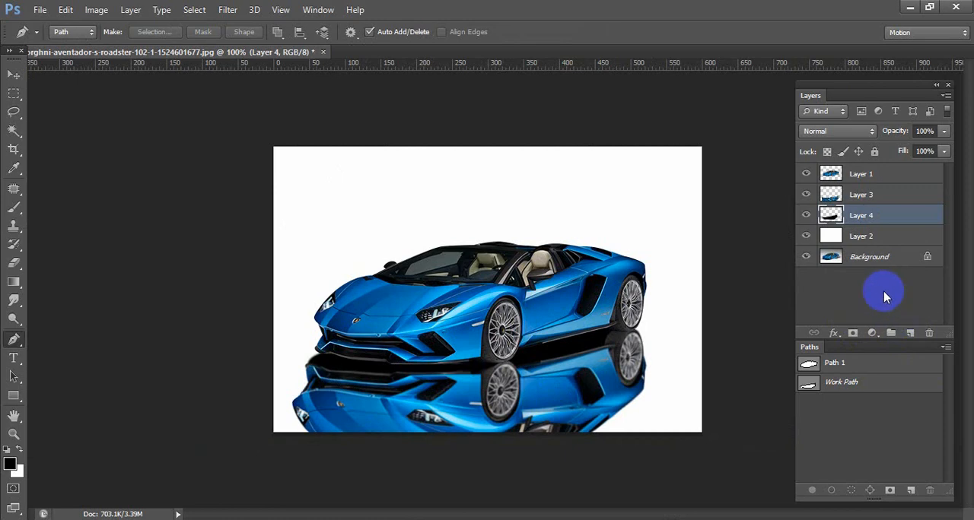
Merge the reflection with the black underbody layer, duplicate the merged layer and hide the original.
{"action": "left_click", "coordinate": [897, 199]}
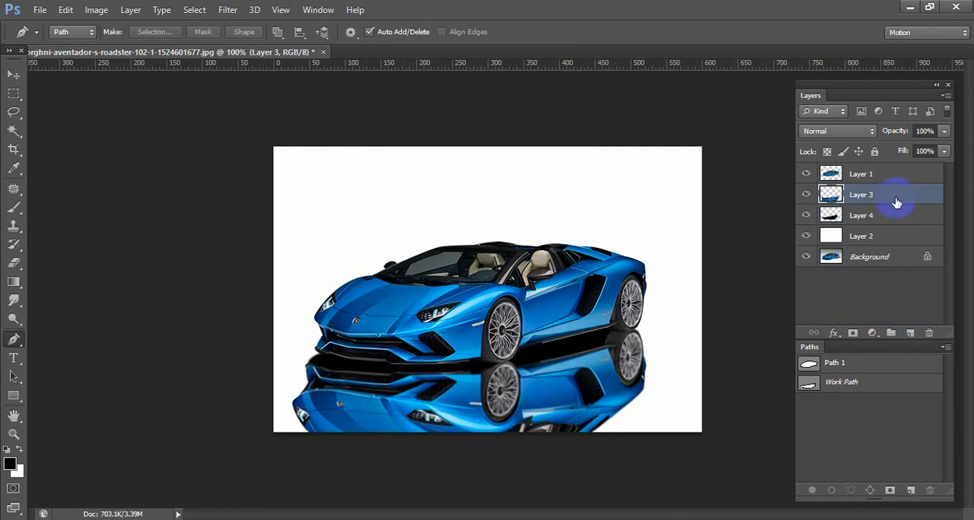
{"action": "key", "text": "ctrl+e"}
{"action": "key", "text": "ctrl+j"}
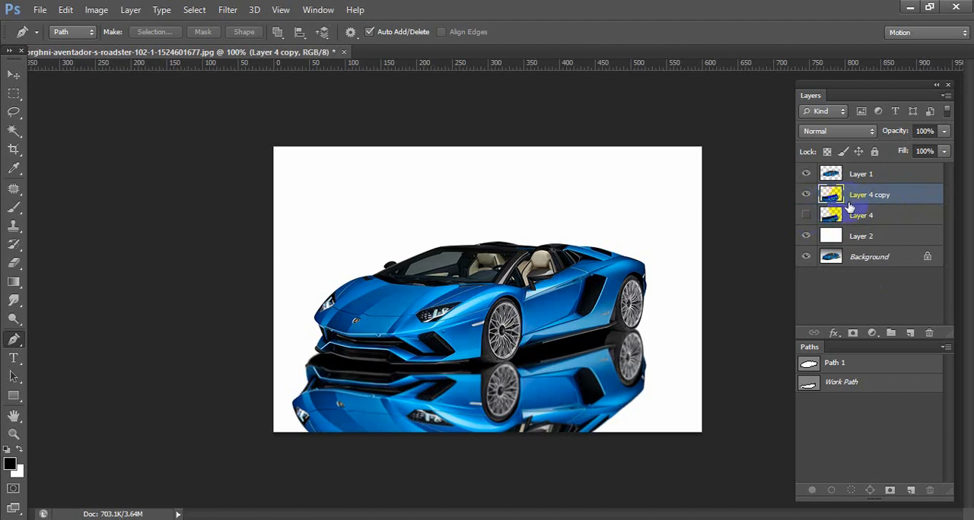
Push the front-left edge of the reflection on Layer 4 copy slightly outward with Liquify's Forward Warp tool, using a brush size of 125.
{"action": "key", "text": "ctrl+shift+x"}
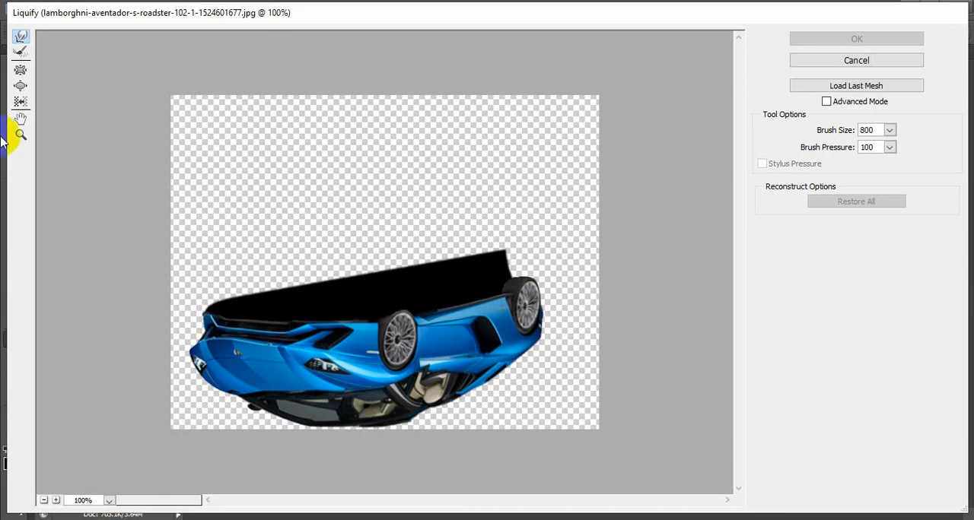
{"action": "left_click", "coordinate": [21, 70]}
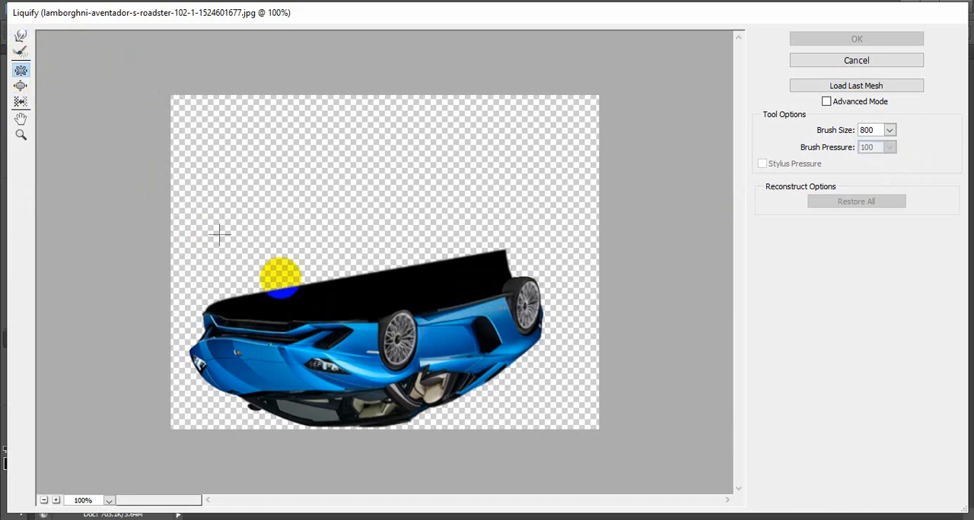
{"action": "left_click", "coordinate": [20, 36]}
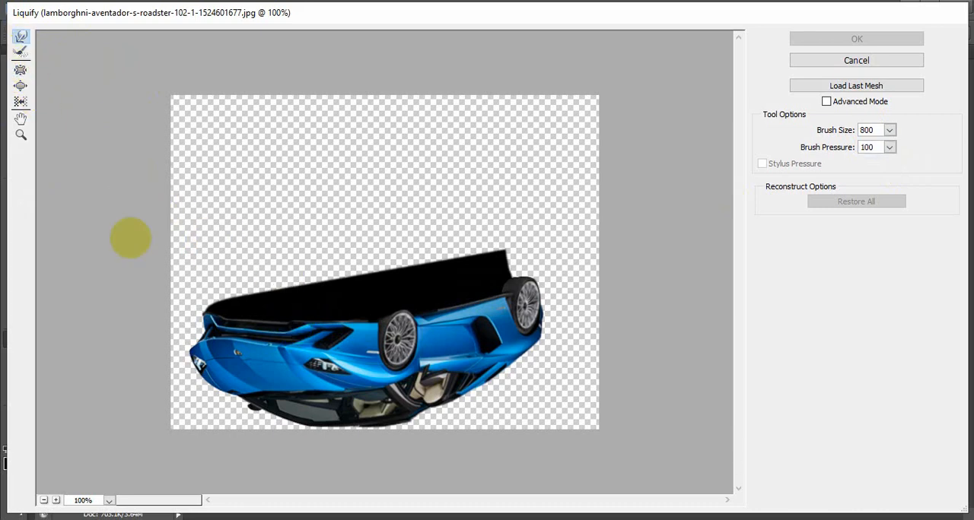
{"action": "left_click", "coordinate": [215, 323]}
{"action": "key", "text": "bracketleft"}
{"action": "key", "text": "bracketleft"}
{"action": "key", "text": "bracketleft"}
{"action": "key", "text": "bracketleft"}
{"action": "key", "text": "bracketleft"}
{"action": "key", "text": "bracketleft"}
{"action": "key", "text": "bracketleft"}
{"action": "key", "text": "bracketleft"}
{"action": "key", "text": "bracketleft"}
{"action": "key", "text": "bracketleft"}
{"action": "key", "text": "bracketleft"}
{"action": "key", "text": "bracketleft"}
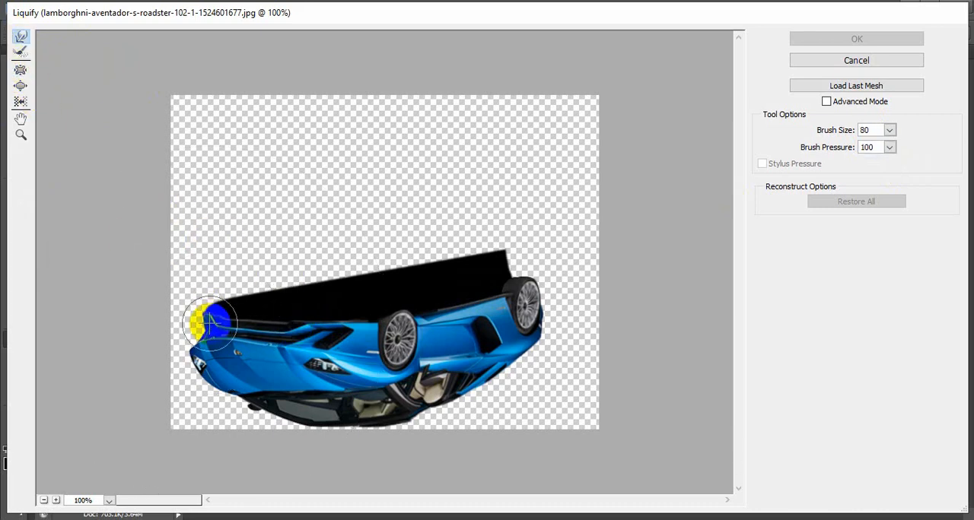
{"action": "key", "text": "bracketright"}
{"action": "key", "text": "bracketright"}
{"action": "key", "text": "bracketright"}
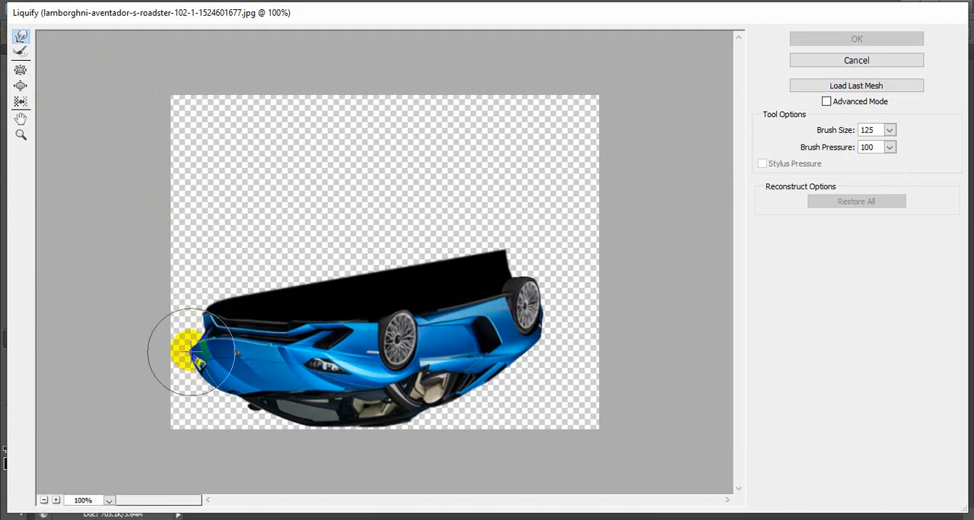
{"action": "left_click_drag", "start_coordinate": [193, 352], "coordinate": [181, 353]}
{"action": "key", "text": "bracketleft"}
{"action": "key", "text": "bracketleft"}
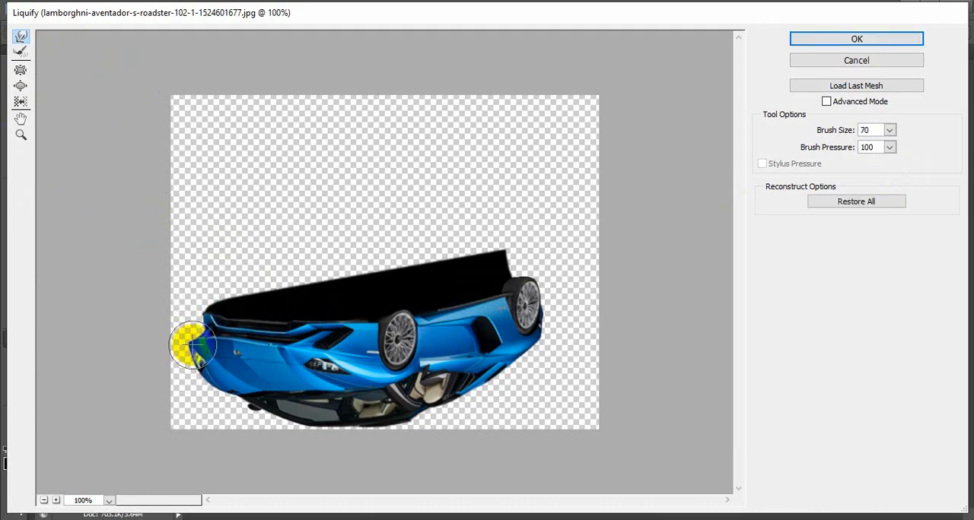
{"action": "key", "text": "bracketright"}
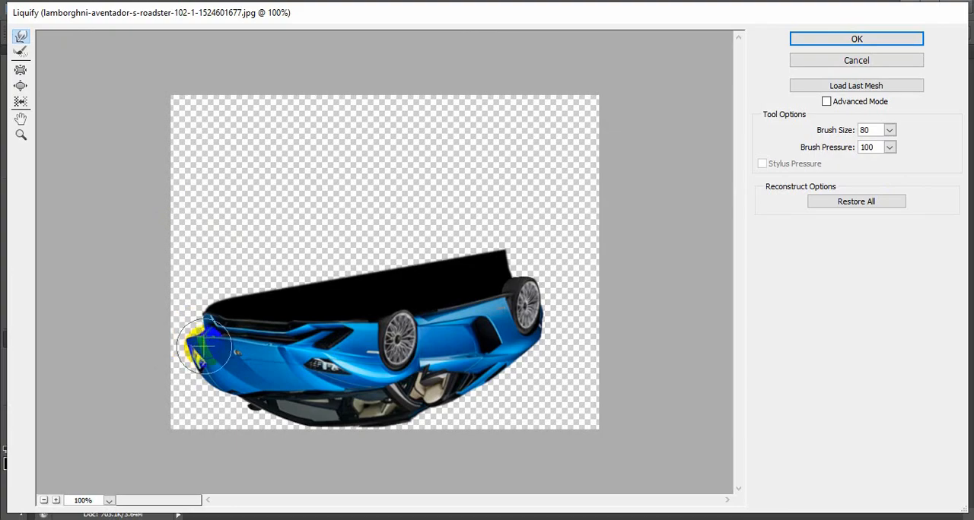
{"action": "key", "text": "Return"}
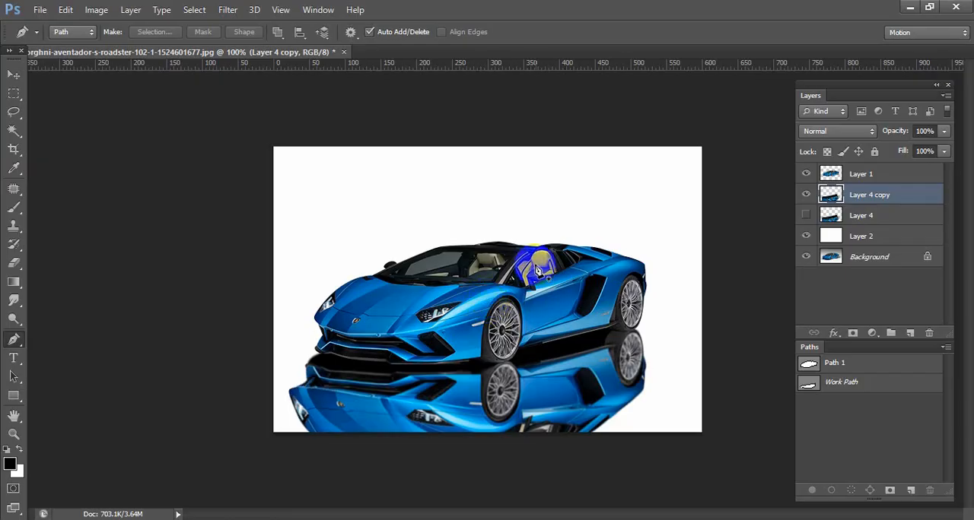
Set the opacity of the reflection layer, Layer 4 copy, to 50%.
{"action": "type", "text": "5"}
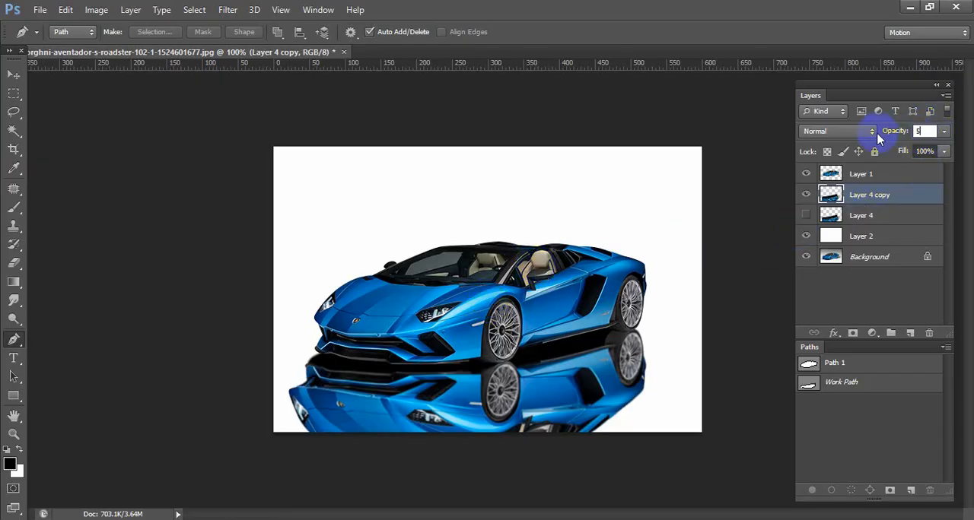
{"action": "type", "text": "0"}
{"action": "key", "text": "Return"}
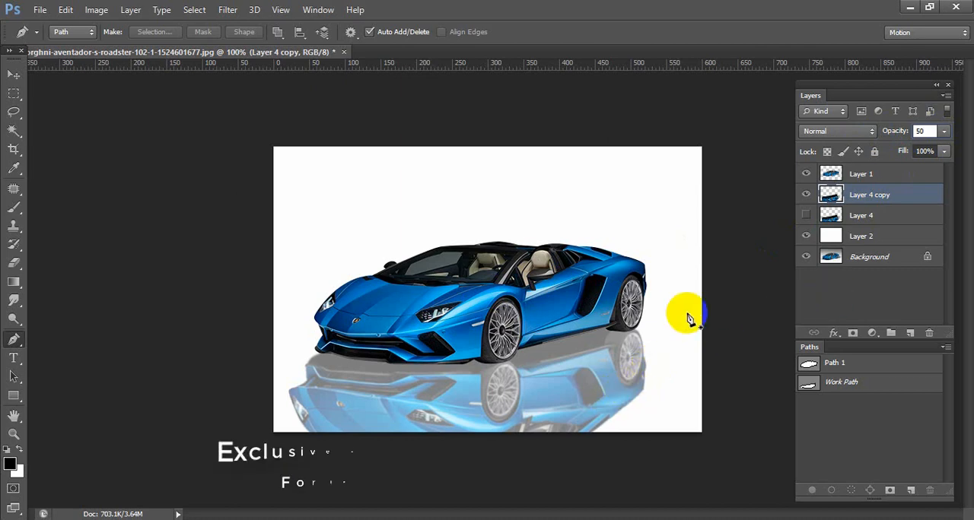
Outline the shadow area beneath the car with a closed pen path, load it as a selection and feather it 1 pixel.
{"action": "left_click", "coordinate": [637, 333]}
{"action": "left_click_drag", "start_coordinate": [497, 370], "coordinate": [330, 370]}
{"action": "left_click_drag", "start_coordinate": [355, 340], "coordinate": [430, 321]}
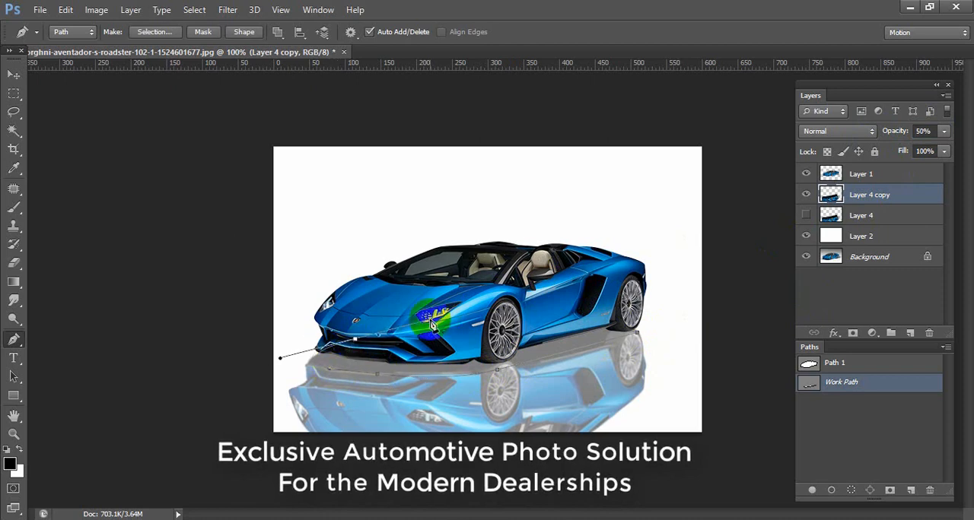
{"action": "left_click", "coordinate": [636, 331]}
{"action": "left_click_drag", "start_coordinate": [638, 332], "coordinate": [627, 336]}
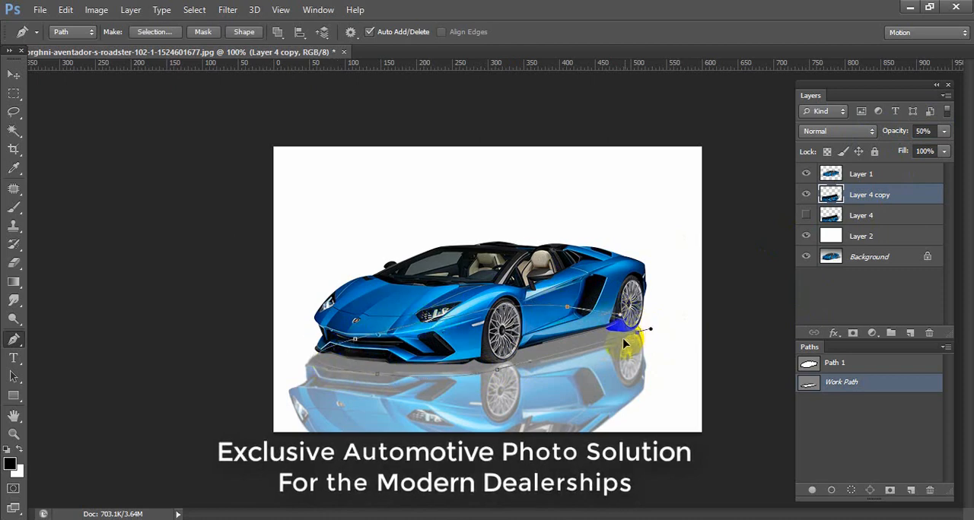
{"action": "key", "text": "ctrl+Return"}
{"action": "key", "text": "shift+F6"}
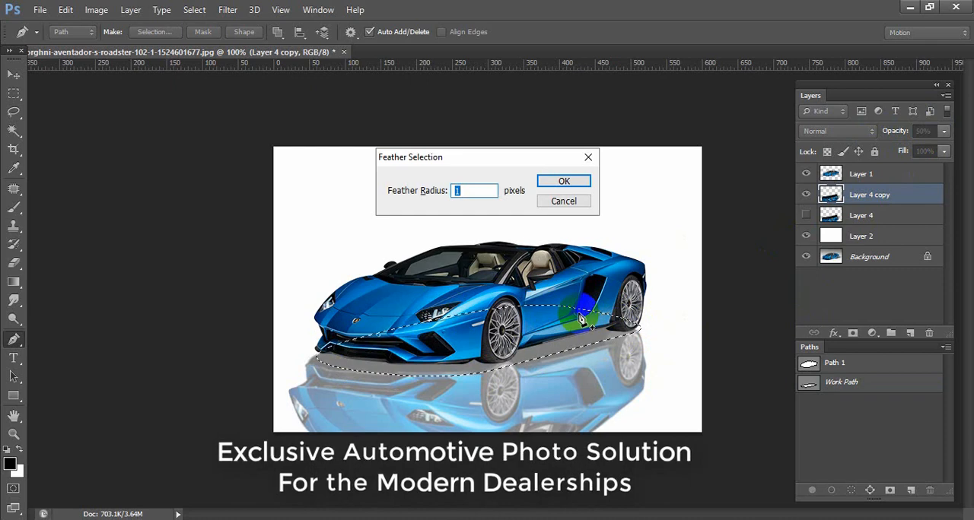
{"action": "key", "text": "Return"}
{"action": "left_click", "coordinate": [894, 334]}
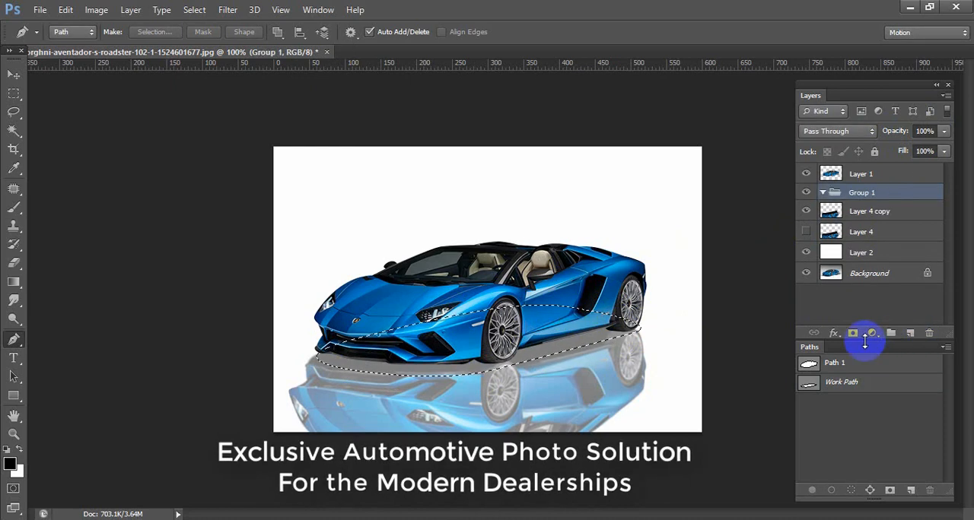
{"action": "key", "text": "alt+Delete"}
{"action": "left_click", "coordinate": [487, 212]}
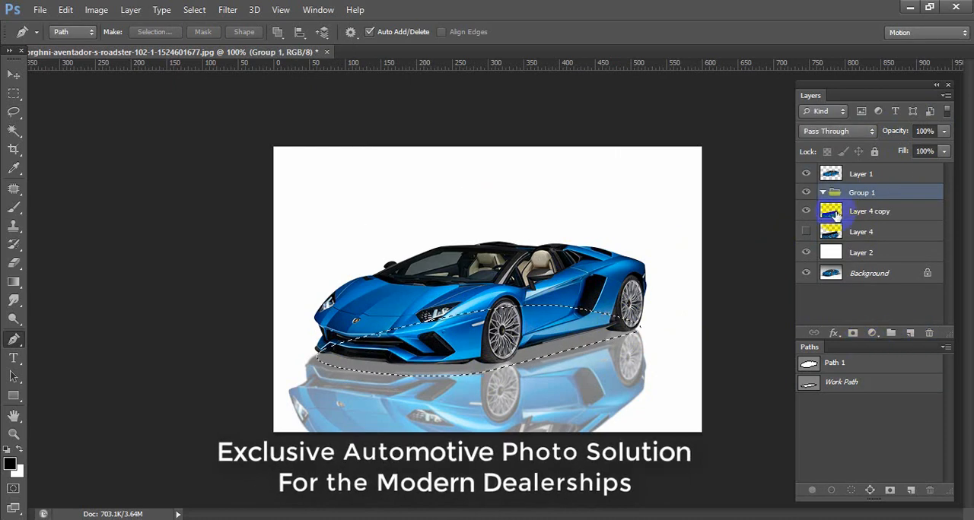
{"action": "key", "text": "ctrl+z"}
Fill the underbody selection with black on a new layer above the reflection, and clear the selection.
{"action": "left_click", "coordinate": [909, 334]}
{"action": "key", "text": "alt+Delete"}
{"action": "key", "text": "ctrl+d"}
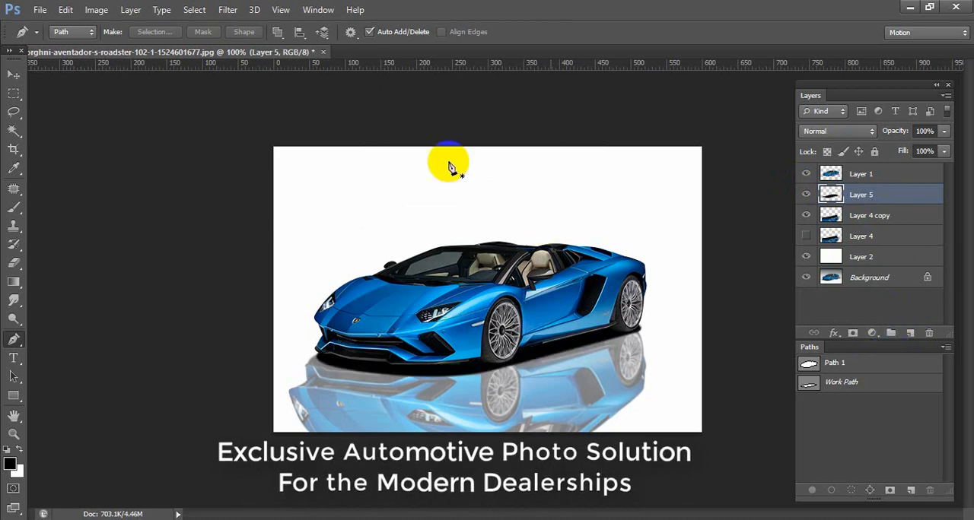
Apply a Motion Blur to the black shadow layer with an angle of 0° and a distance of 42 pixels.
{"action": "left_click", "coordinate": [228, 10]}
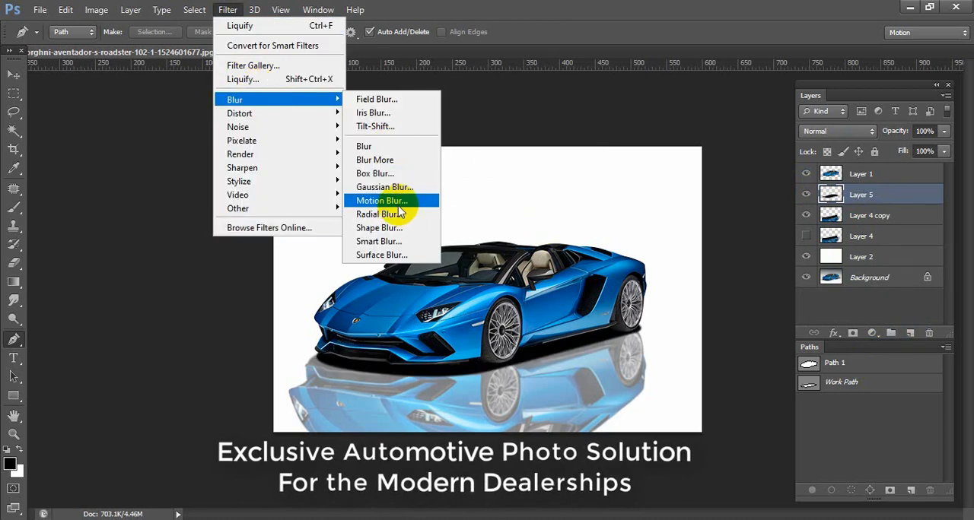
{"action": "left_click", "coordinate": [381, 200]}
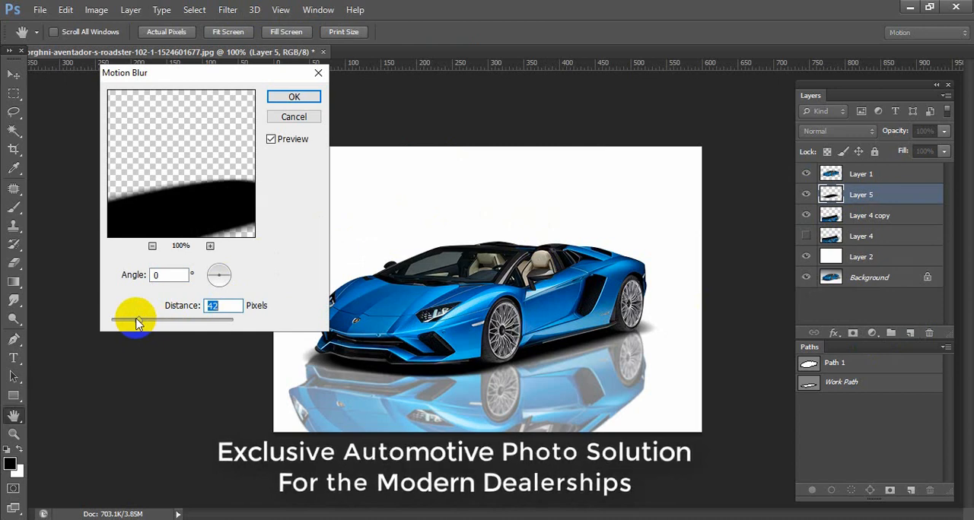
{"action": "key", "text": "Return"}
{"action": "left_click", "coordinate": [230, 10]}
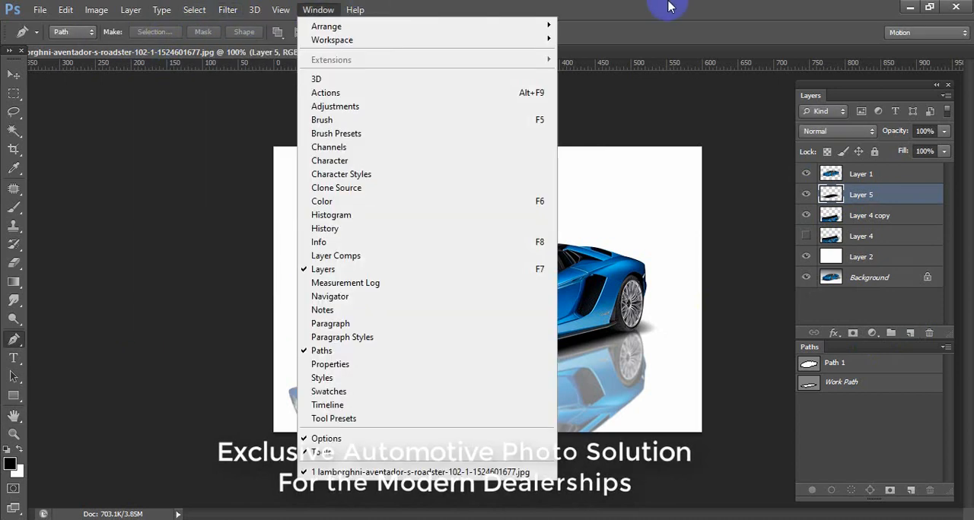
{"action": "left_click", "coordinate": [942, 152]}
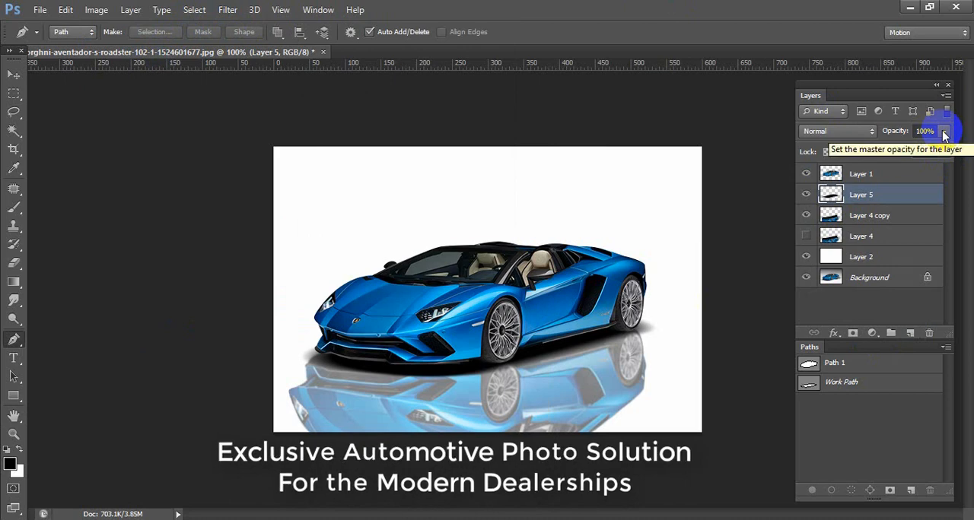
Lower the opacity of the blurred shadow layer to 86%.
{"action": "left_click", "coordinate": [944, 133]}
{"action": "left_click_drag", "start_coordinate": [944, 148], "coordinate": [931, 154]}
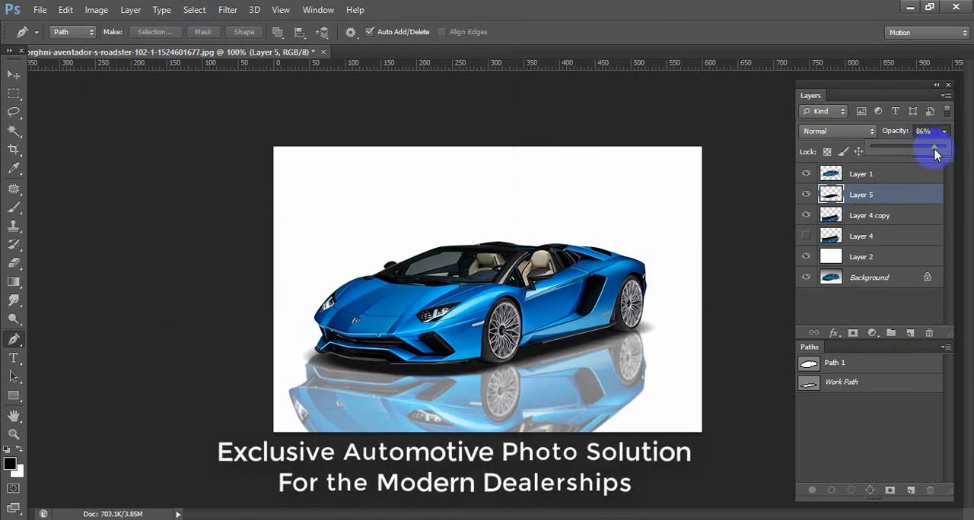
{"action": "left_click", "coordinate": [563, 334]}
{"action": "key", "text": "ctrl+minus"}
{"action": "key", "text": "ctrl+plus"}
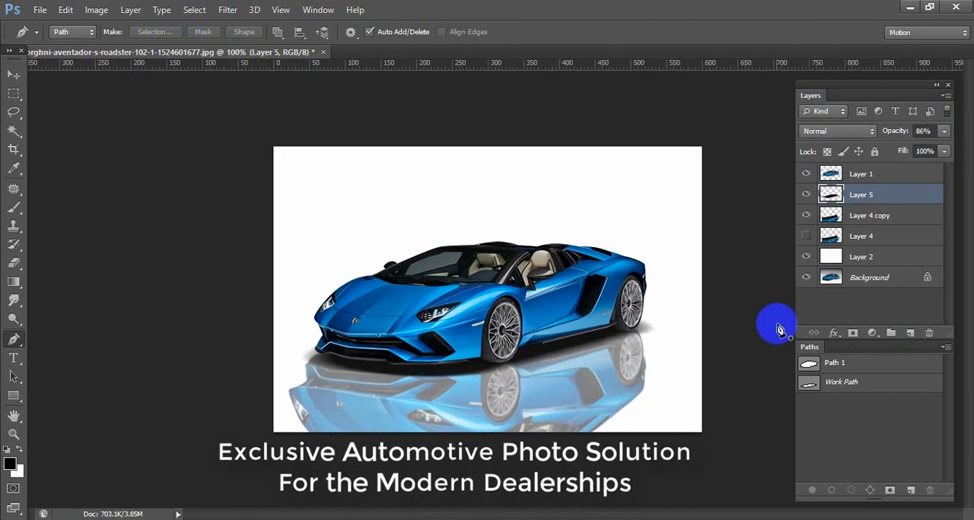
Fade the lower part of the reflection on Layer 4 copy with a soft 150-pixel Eraser at 35% opacity.
{"action": "left_click", "coordinate": [858, 297]}
{"action": "left_click", "coordinate": [831, 219]}
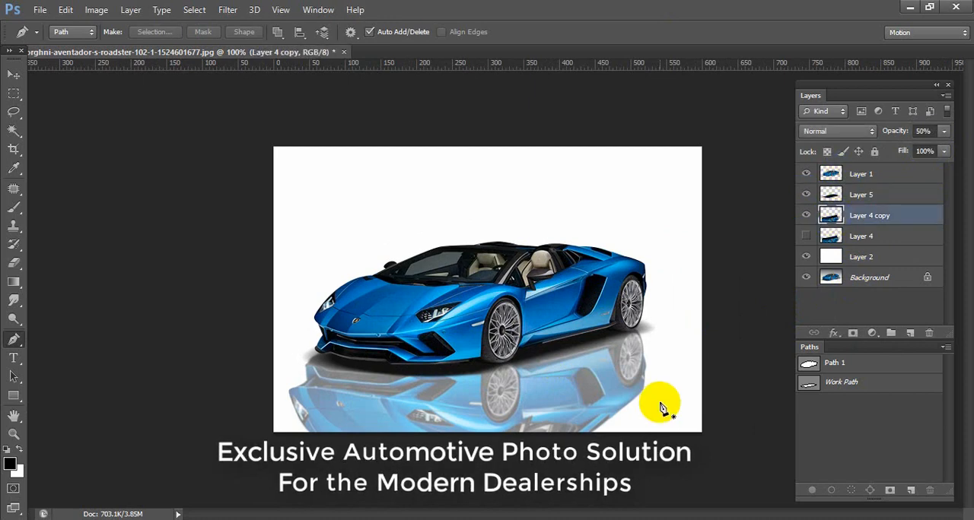
{"action": "key", "text": "e"}
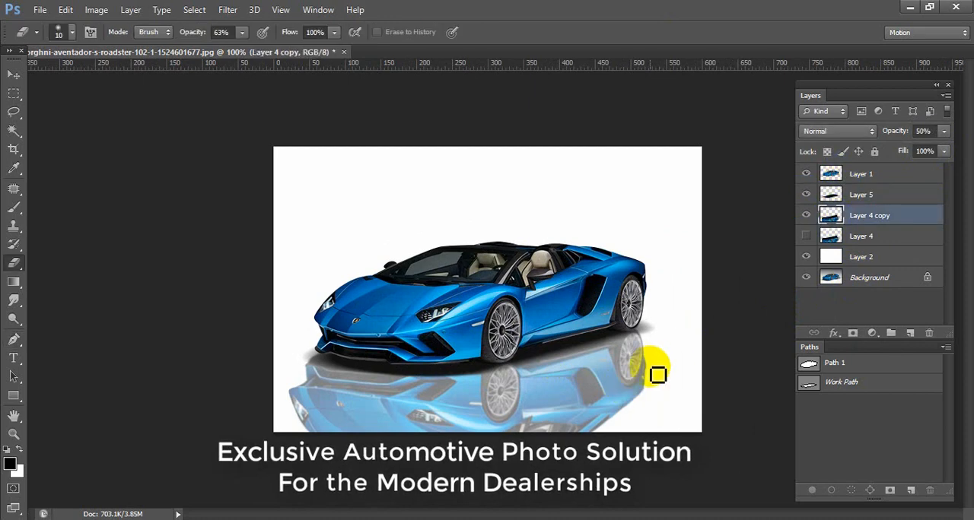
{"action": "left_click_drag", "start_coordinate": [620, 373], "coordinate": [614, 397]}
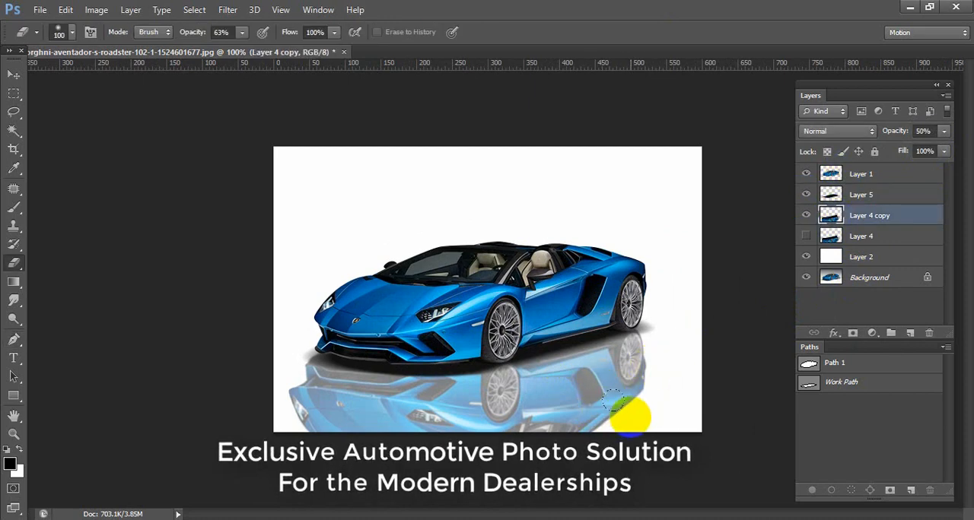
{"action": "left_click_drag", "start_coordinate": [244, 34], "coordinate": [224, 48]}
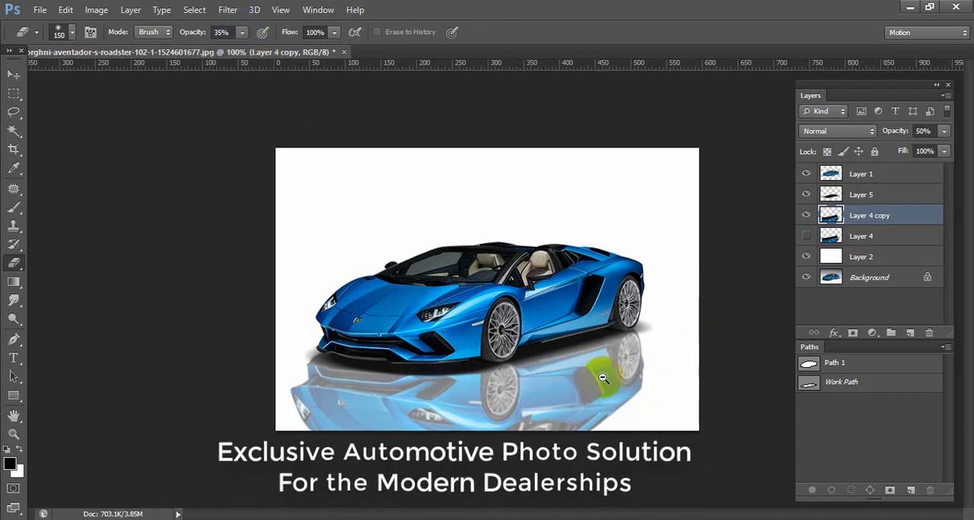
{"action": "key", "text": "ctrl+minus"}
{"action": "left_click_drag", "start_coordinate": [565, 360], "coordinate": [433, 386]}
{"action": "mouse_move", "coordinate": [660, 348]}
{"action": "left_mouse_down"}
{"action": "mouse_move", "coordinate": [452, 392]}
{"action": "mouse_move", "coordinate": [406, 390]}
{"action": "mouse_move", "coordinate": [288, 308]}
{"action": "mouse_move", "coordinate": [331, 302]}
{"action": "mouse_move", "coordinate": [340, 284]}
{"action": "mouse_move", "coordinate": [350, 380]}
{"action": "left_mouse_up"}
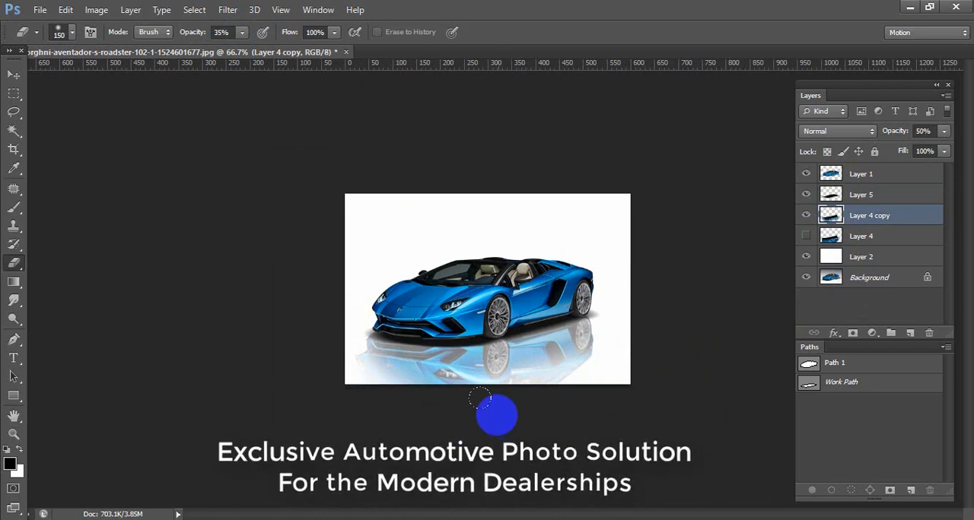
{"action": "mouse_move", "coordinate": [517, 380]}
{"action": "left_mouse_down"}
{"action": "mouse_move", "coordinate": [584, 353]}
{"action": "mouse_move", "coordinate": [505, 373]}
{"action": "mouse_move", "coordinate": [411, 374]}
{"action": "left_mouse_up"}
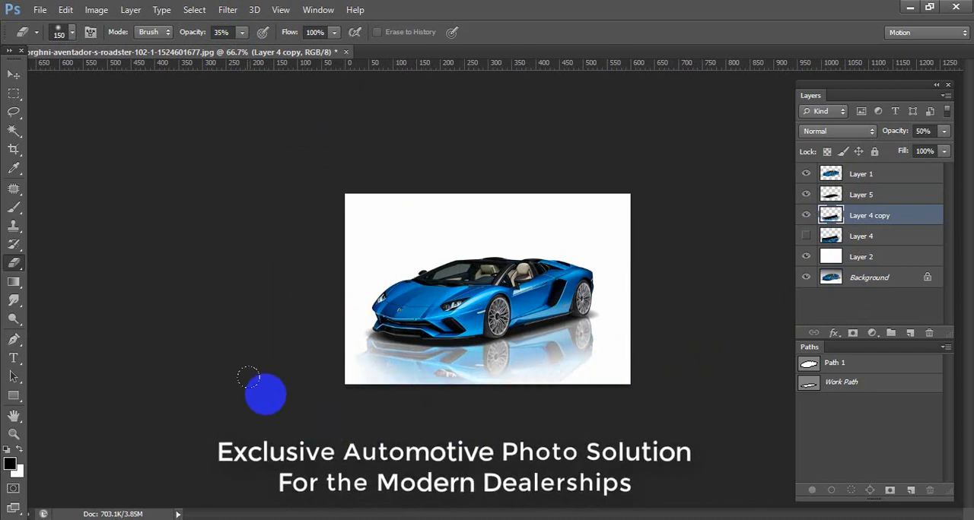
{"action": "mouse_move", "coordinate": [652, 329]}
{"action": "left_mouse_down"}
{"action": "mouse_move", "coordinate": [459, 394]}
{"action": "mouse_move", "coordinate": [569, 356]}
{"action": "mouse_move", "coordinate": [626, 355]}
{"action": "mouse_move", "coordinate": [472, 362]}
{"action": "left_mouse_up"}
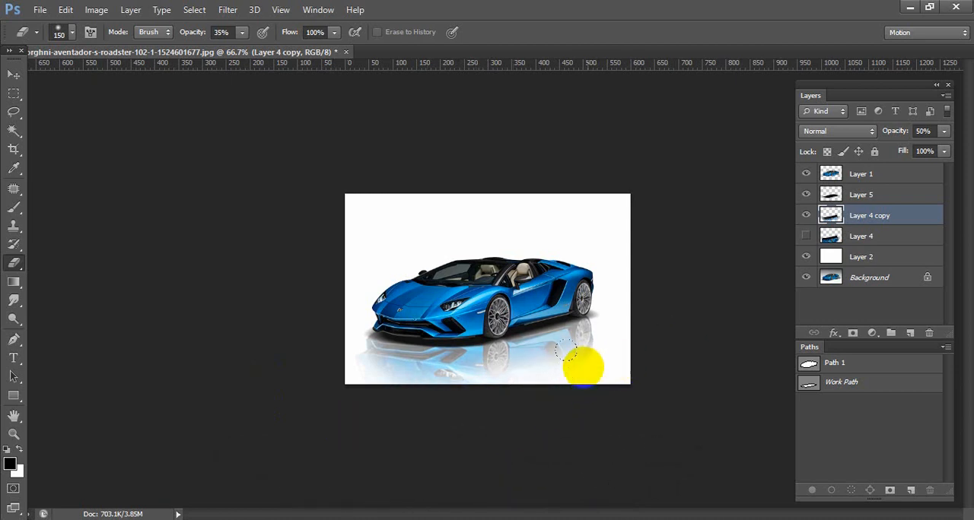
{"action": "key", "text": "ctrl+plus"}
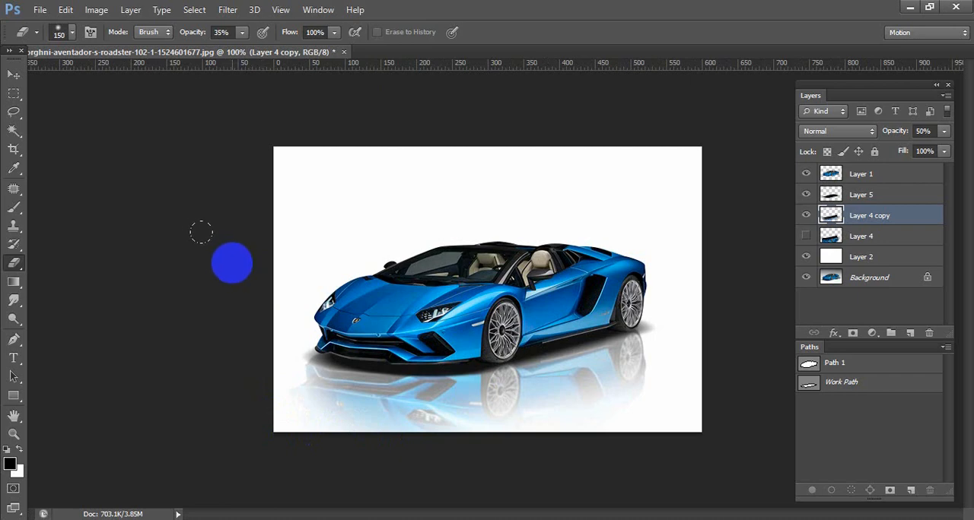
{"action": "left_click", "coordinate": [598, 211]}
{"action": "left_click", "coordinate": [628, 244], "text": "ctrl"}
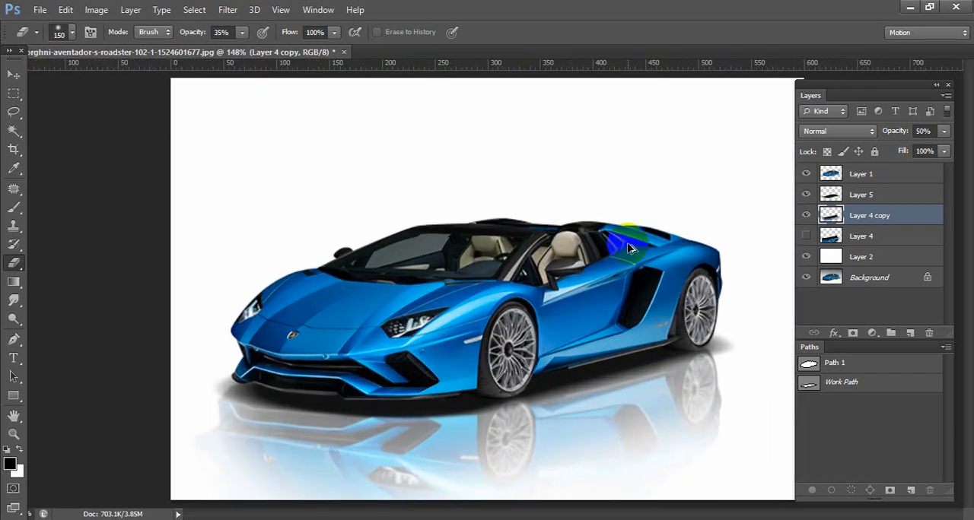
Group all layers from Layer 1 down to Layer 2 and expand the group.
{"action": "key", "text": "ctrl+minus"}
{"action": "key", "text": "ctrl+minus"}
{"action": "left_click", "coordinate": [902, 173]}
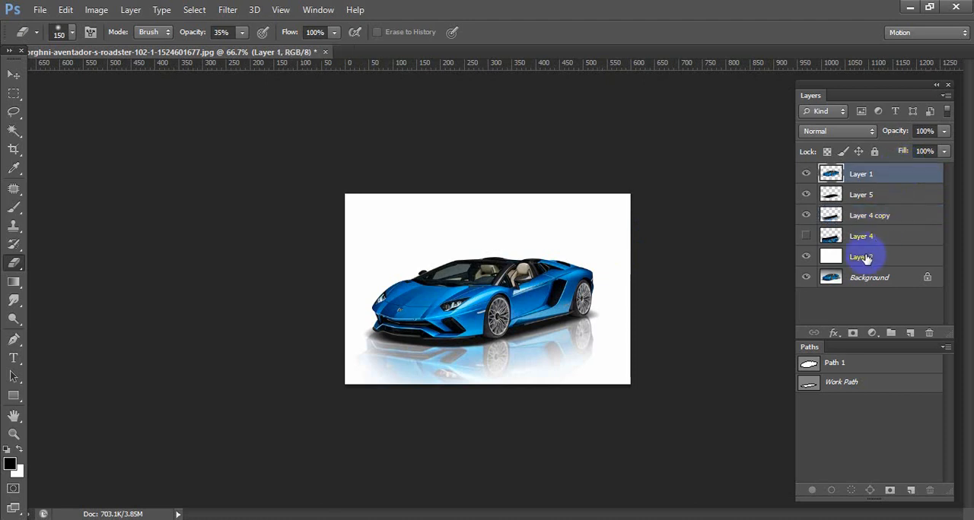
{"action": "left_click", "coordinate": [891, 259], "text": "shift"}
{"action": "key", "text": "ctrl+g"}
{"action": "left_click", "coordinate": [823, 173]}
Compare the result with the original photo by toggling the visibility of the group and the white Layer 2.
{"action": "left_click", "coordinate": [806, 173]}
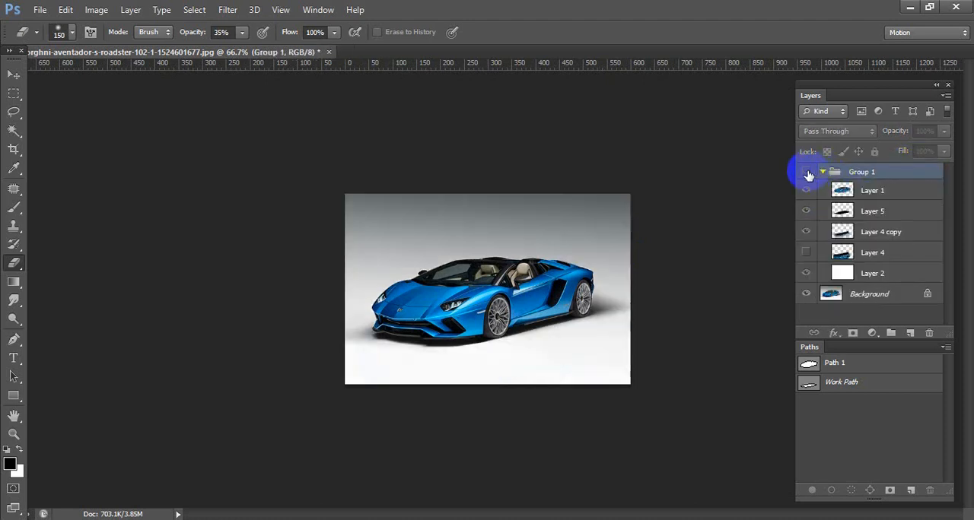
{"action": "left_click", "coordinate": [807, 174]}
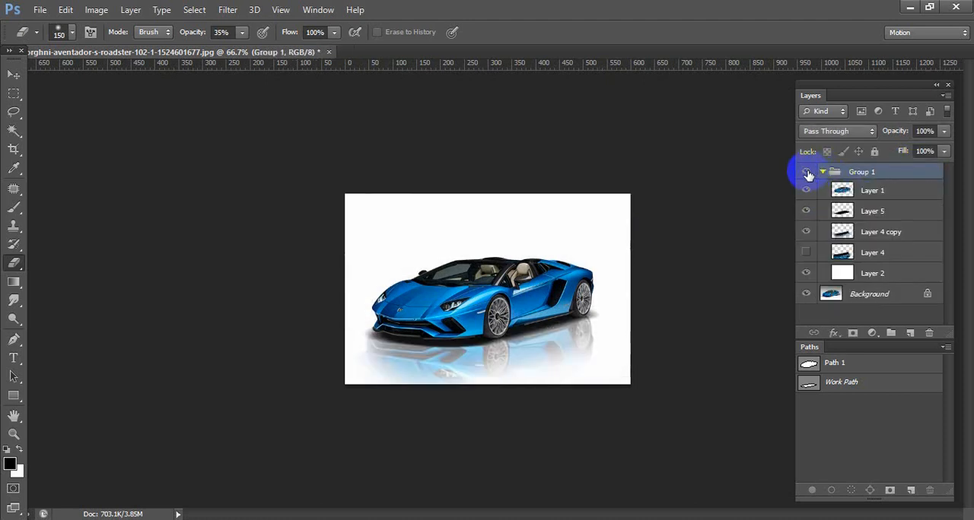
{"action": "left_click", "coordinate": [806, 273]}
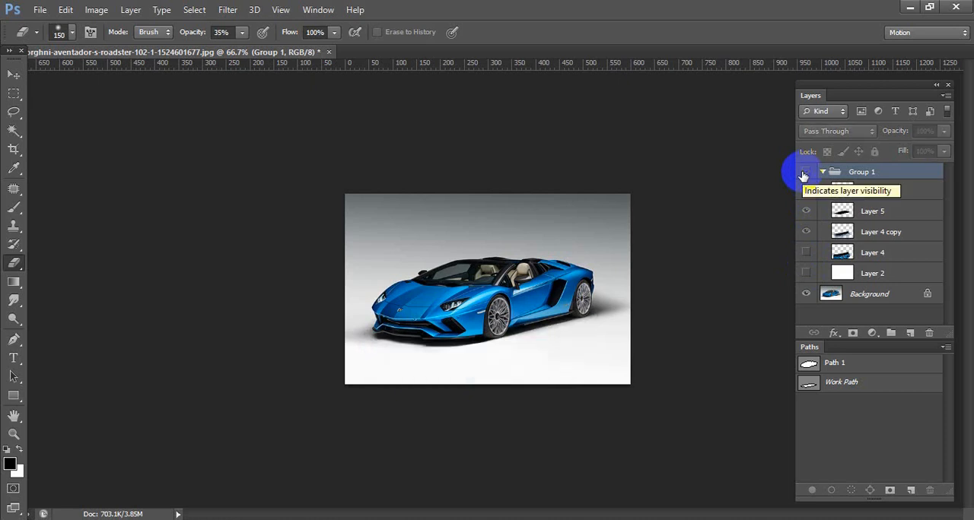
{"action": "left_click", "coordinate": [805, 273]}
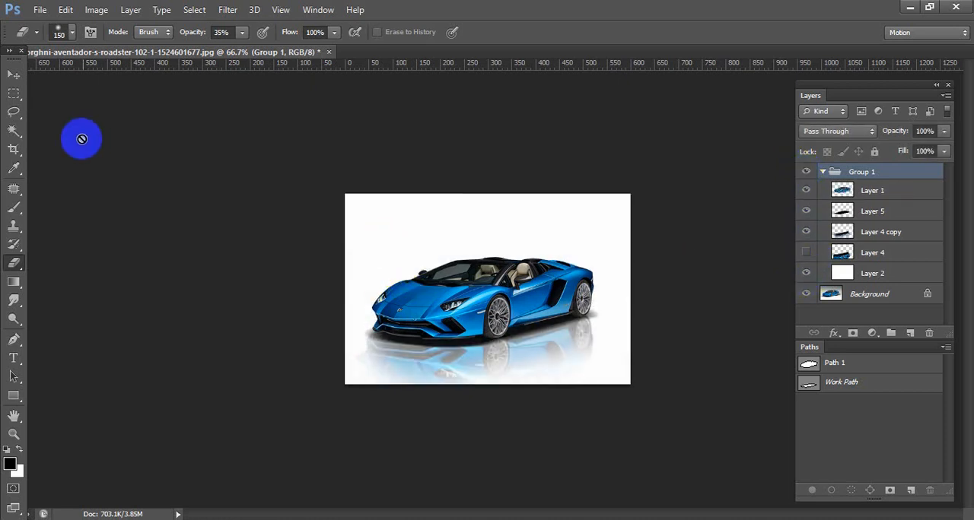